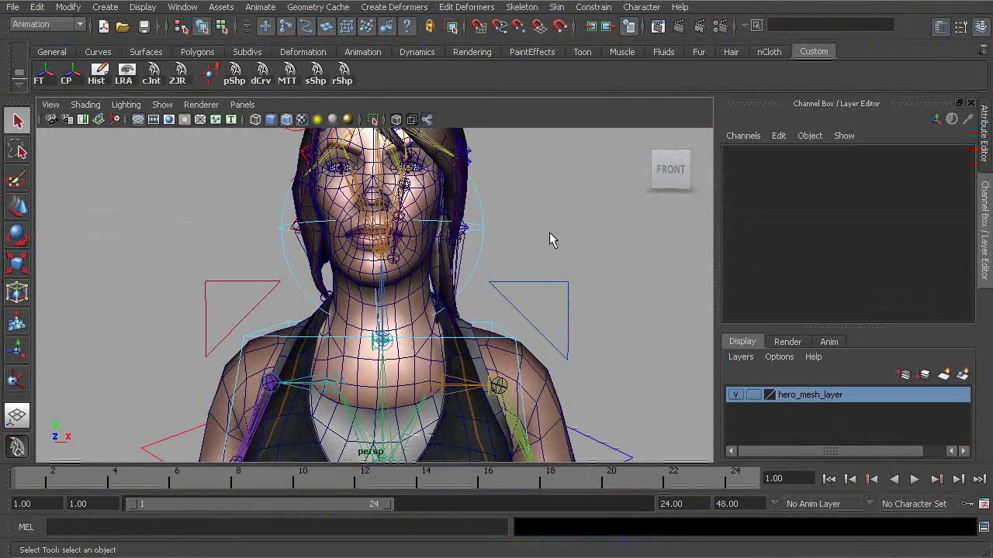
- Bring the view down from the face to a close-up of the belt, checking its back and front
alt+right_drag(549, 240, 497, 233)
alt+middle_drag(496, 232, 466, 225)
alt+right_drag(465, 225, 432, 323)
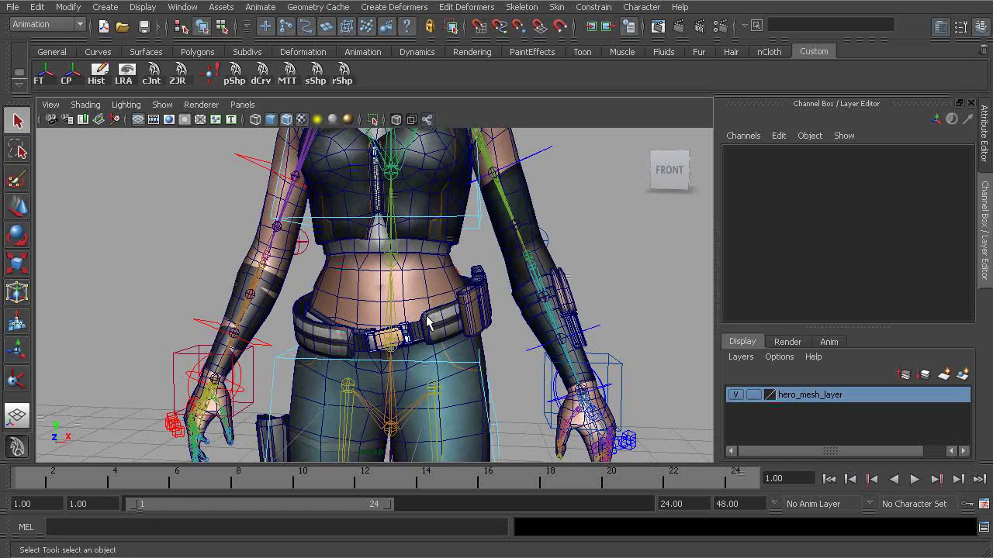
alt+drag(363, 324, 437, 314)
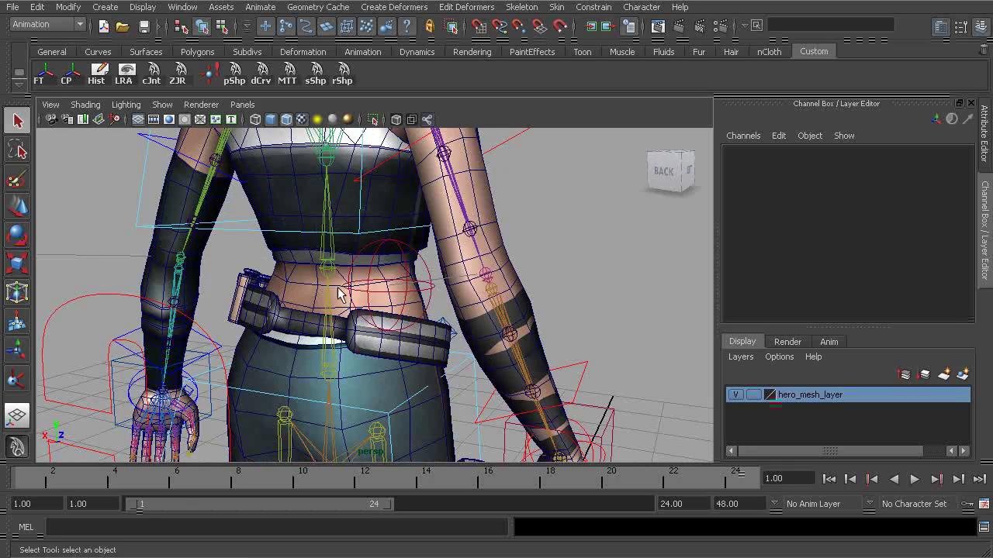
alt+drag(342, 293, 302, 314)
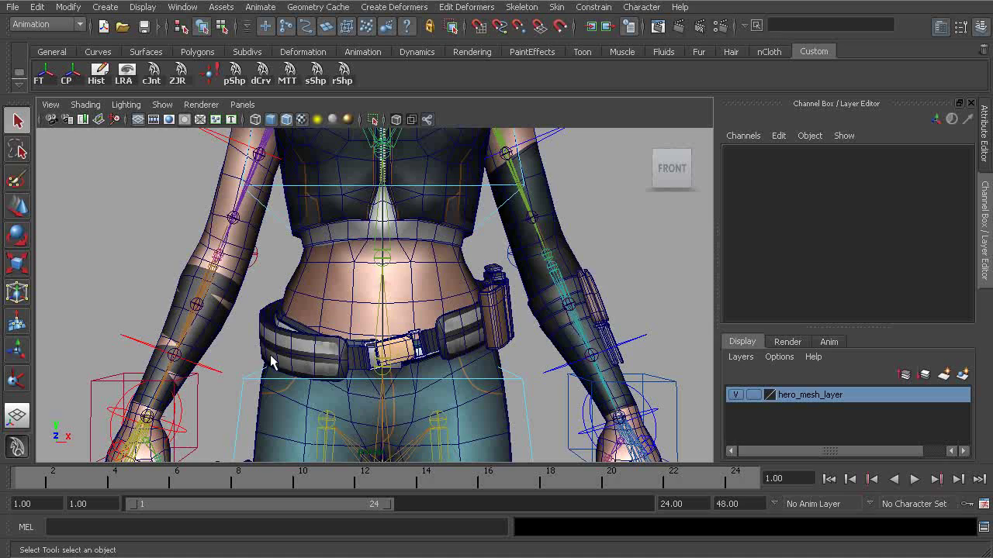
- Orbit to the belt's back and left side, then return to a front view zoomed on the waist
alt+drag(294, 351, 565, 367)
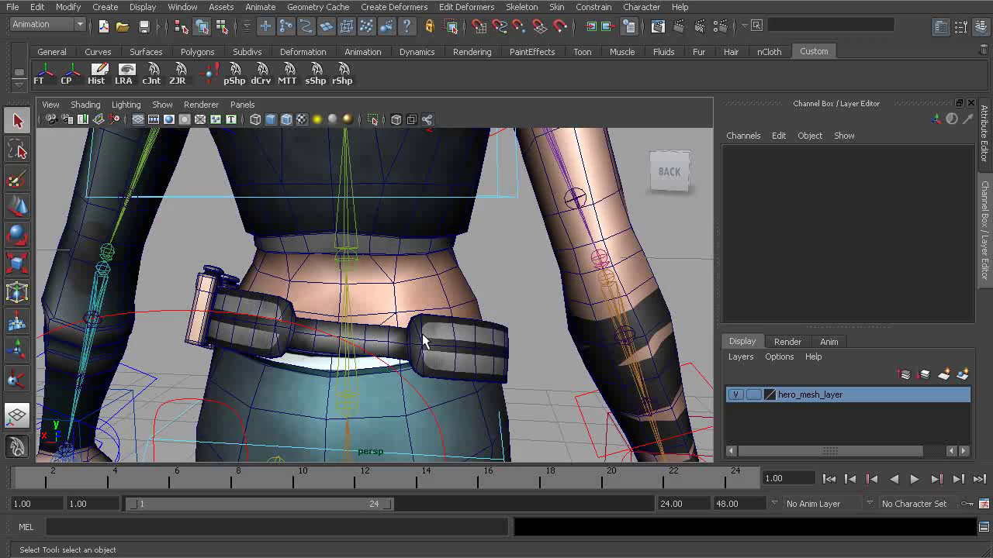
alt+drag(485, 339, 242, 332)
alt+drag(437, 323, 382, 335)
alt+middle_drag(380, 334, 378, 318)
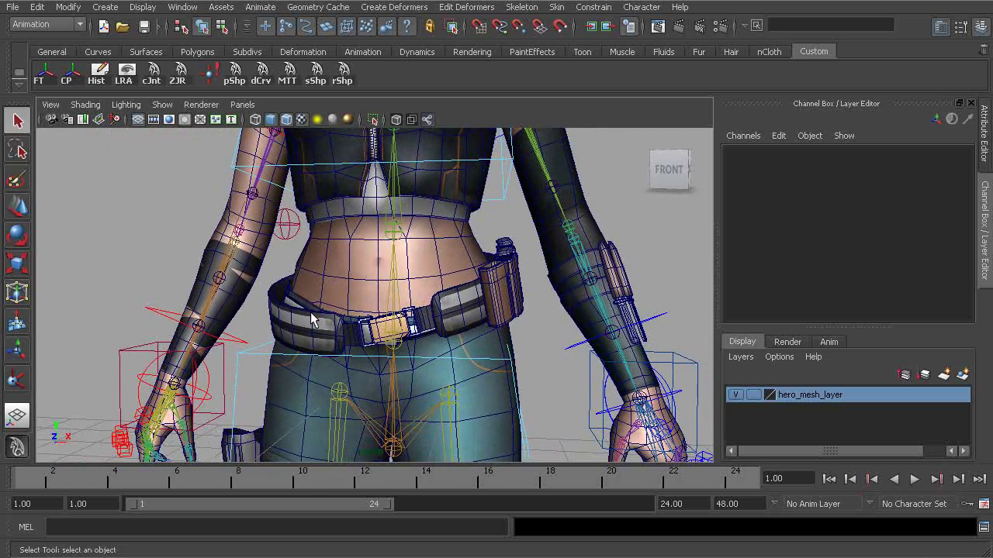
alt+right_drag(391, 333, 356, 318)
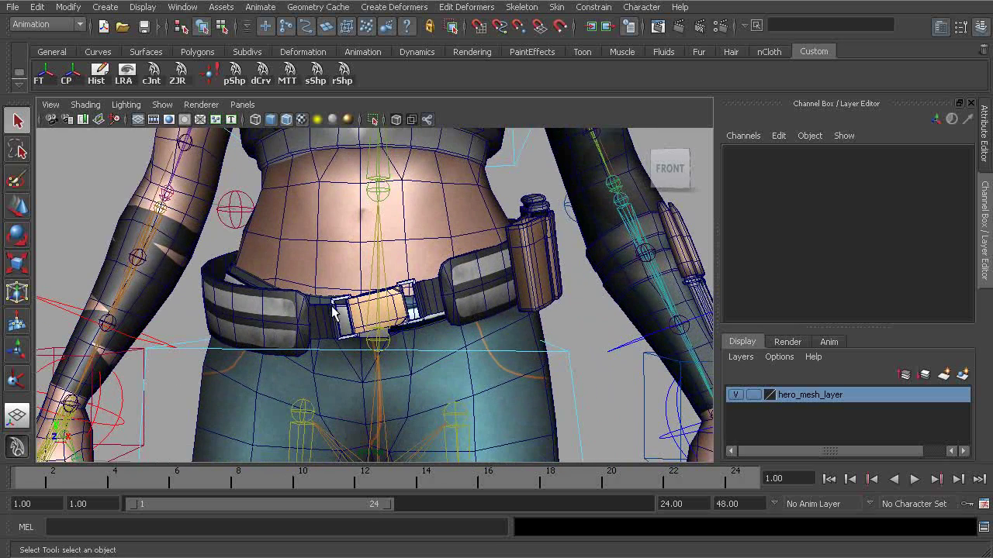
- Orbit between the belt's front, back-left and straight back views, finishing at the front
alt+drag(389, 297, 445, 328)
alt+drag(512, 324, 287, 335)
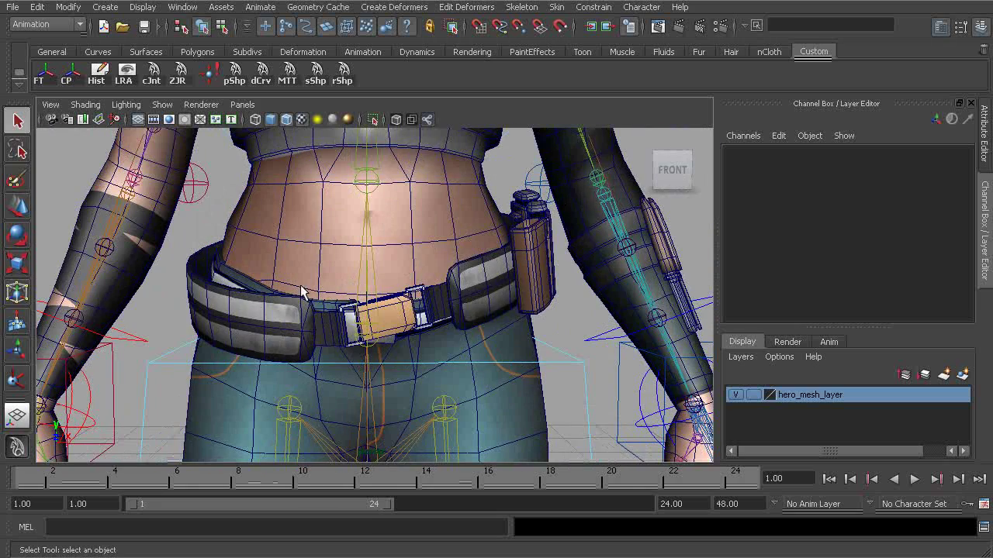
alt+drag(364, 334, 413, 321)
alt+drag(349, 312, 516, 335)
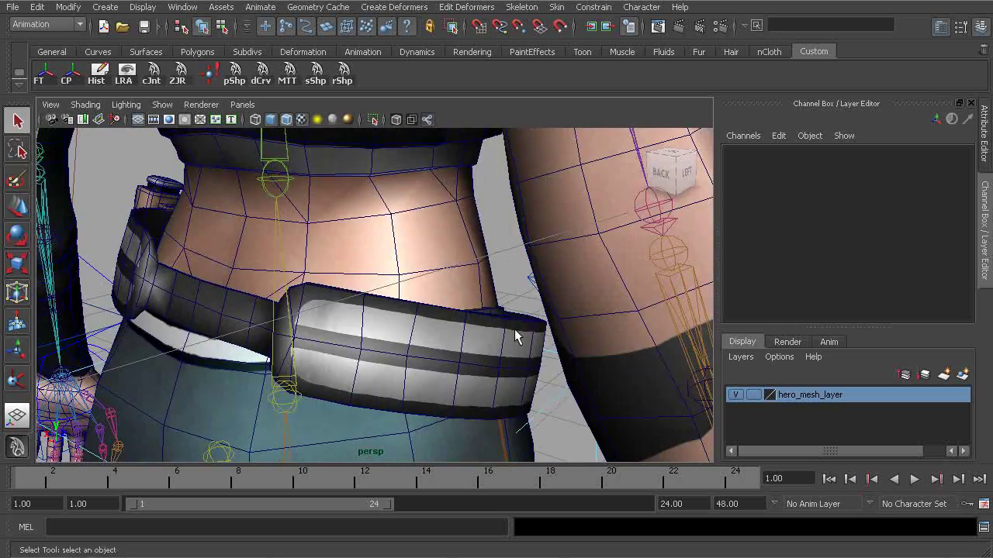
alt+drag(219, 317, 303, 328)
alt+drag(419, 332, 337, 334)
- Select hero_belt_lg and orbit around its left side, front and a perspective angle
click(292, 339)
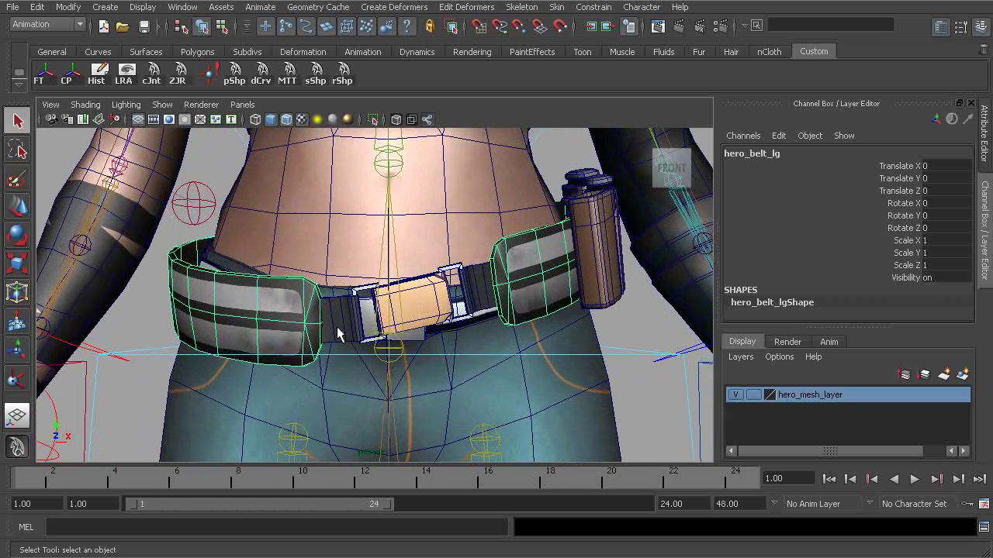
alt+drag(194, 312, 350, 324)
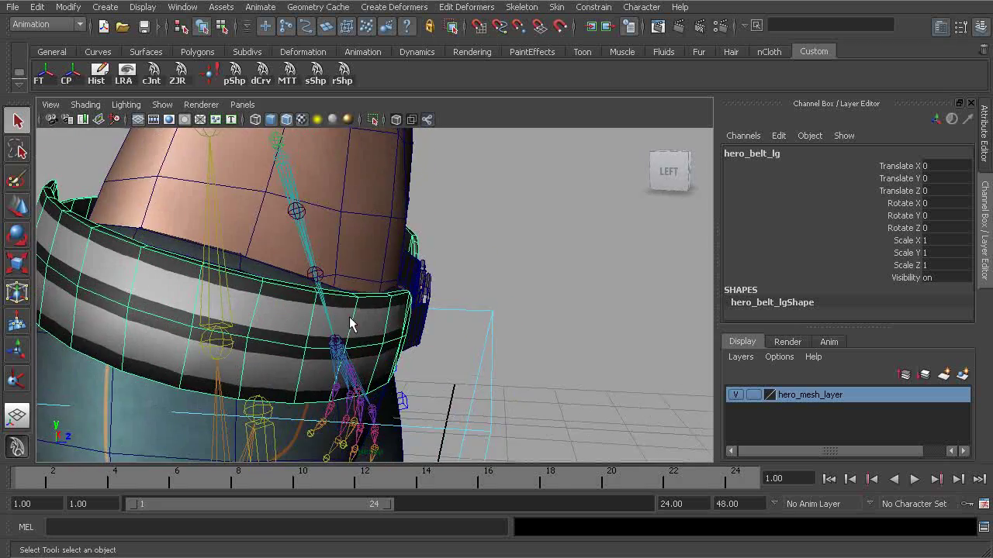
alt+drag(240, 314, 526, 334)
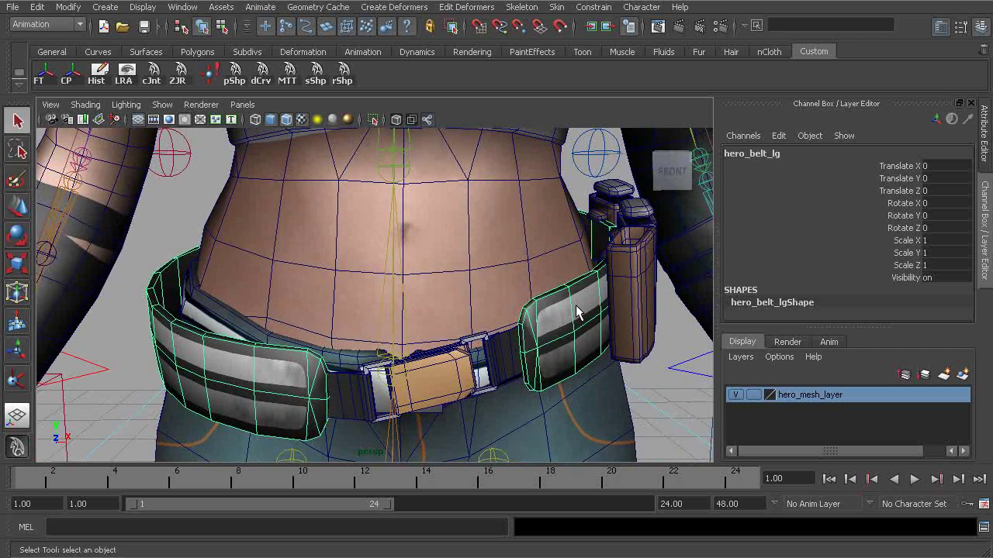
alt+drag(175, 355, 327, 359)
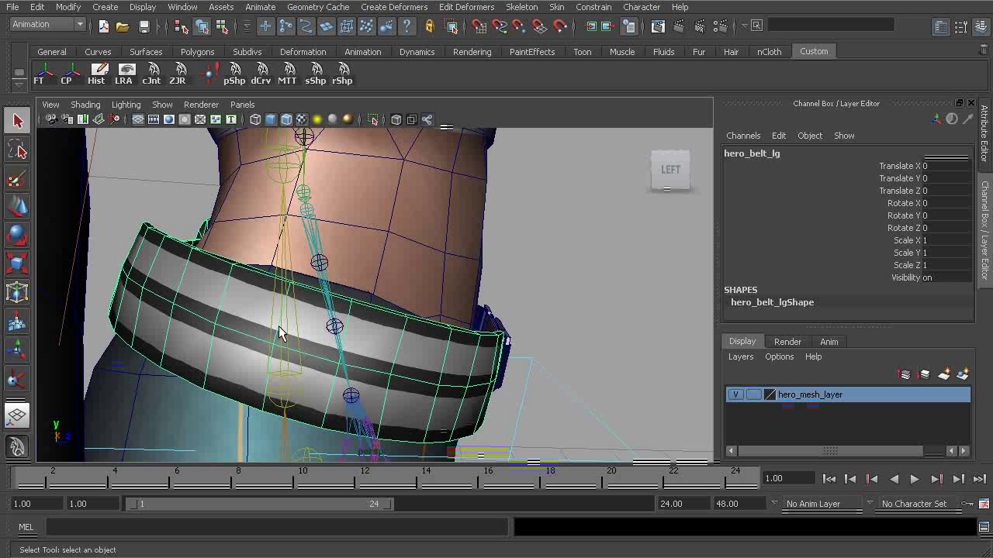
alt+drag(276, 336, 305, 338)
- Create a joint centred on selected belt vertices using the cJnt shelf button
key(F8)
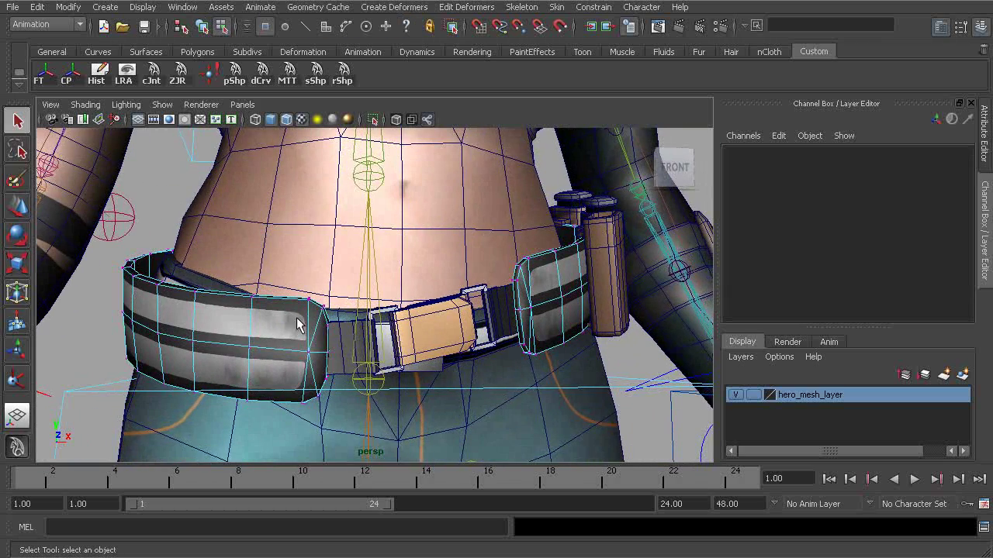
click(309, 354)
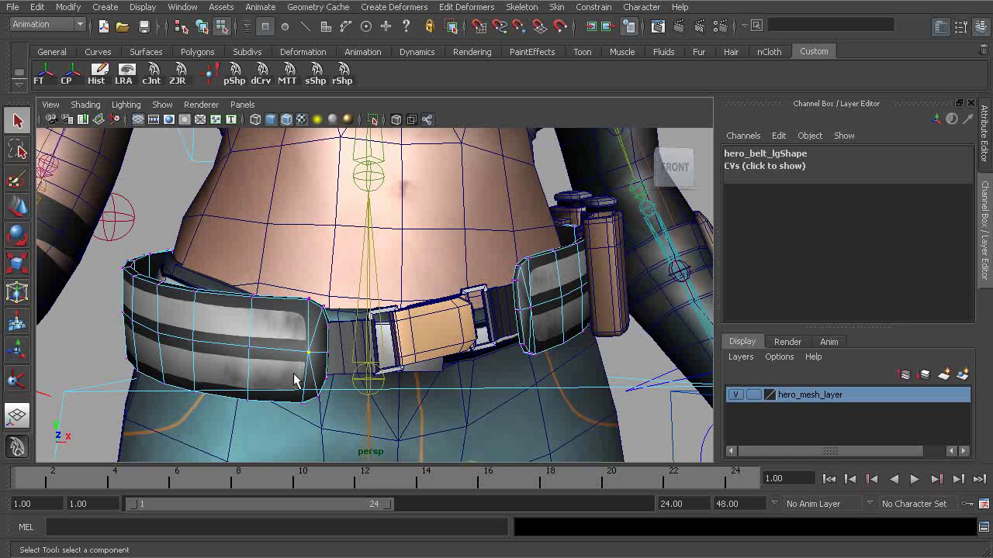
alt+drag(309, 368, 301, 349)
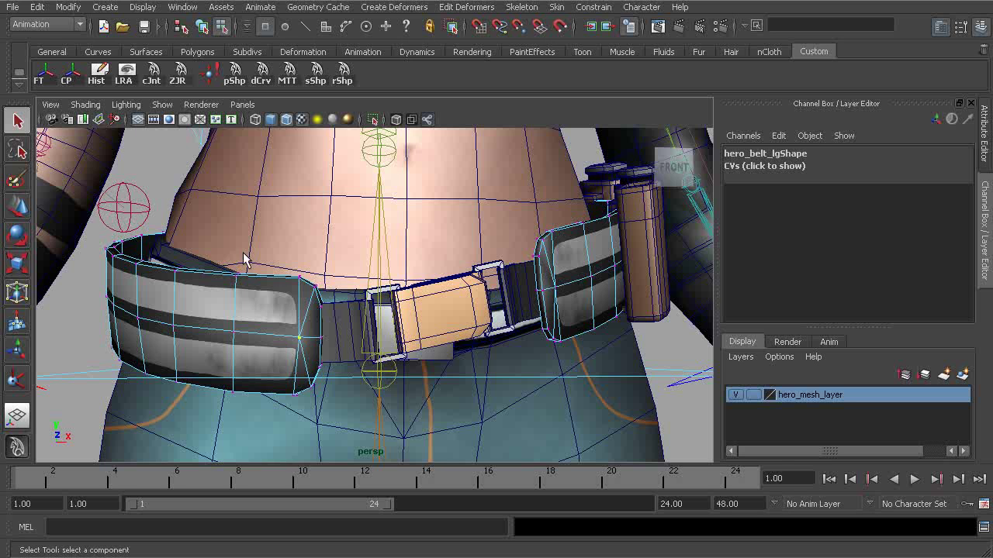
click(151, 73)
- Back in object mode, turn on local rotation axes display and select the new belt joint
alt+drag(136, 327, 223, 290)
right_drag(224, 290, 249, 295)
click(257, 301)
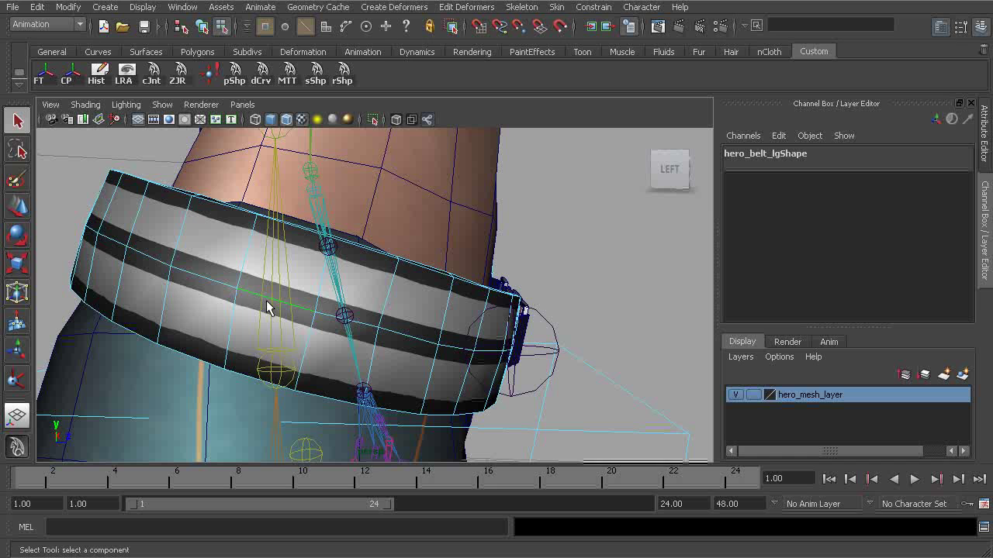
click(126, 77)
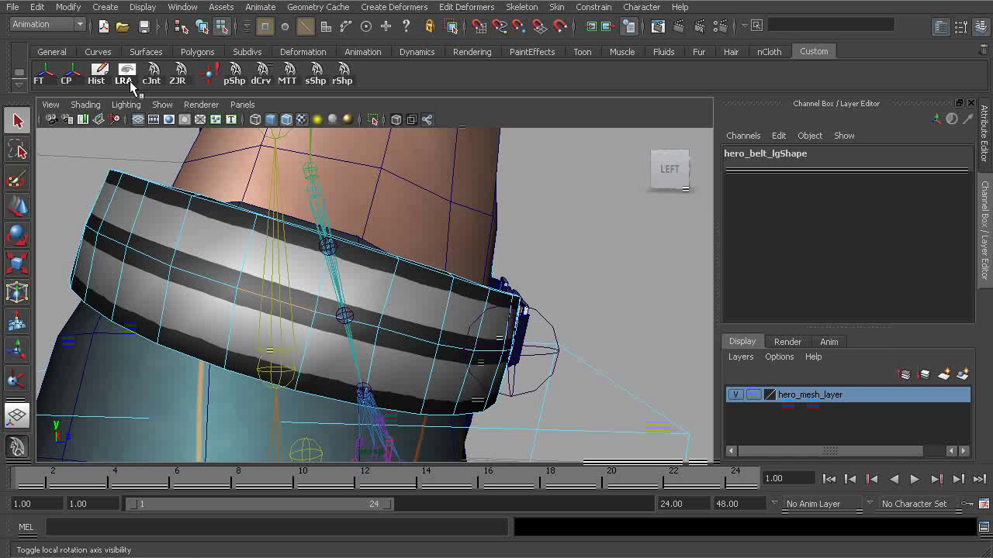
click(115, 284)
alt+drag(116, 284, 402, 289)
- Create joint5 on a back-strap vertex and select a second vertex on the belt's back
key(F10)
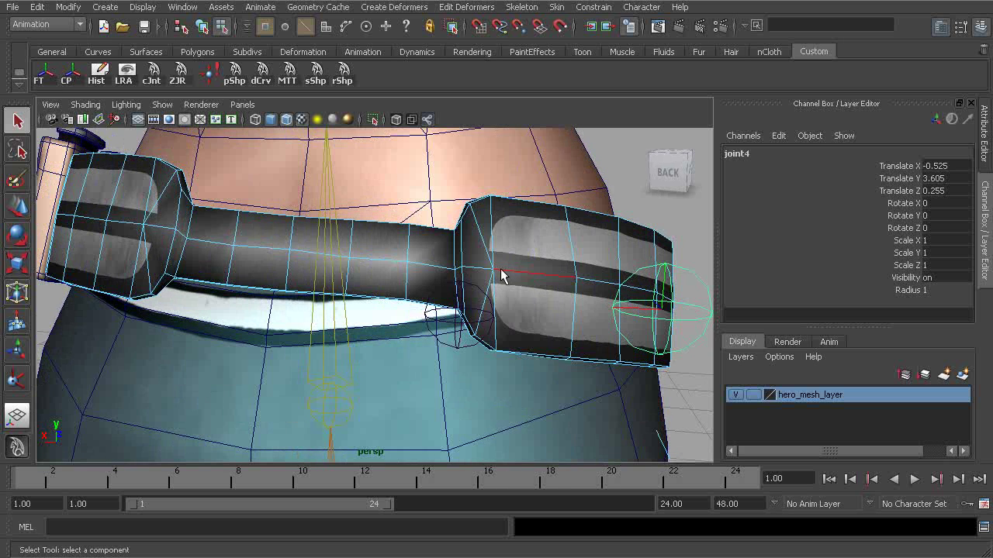
right_drag(497, 275, 438, 282)
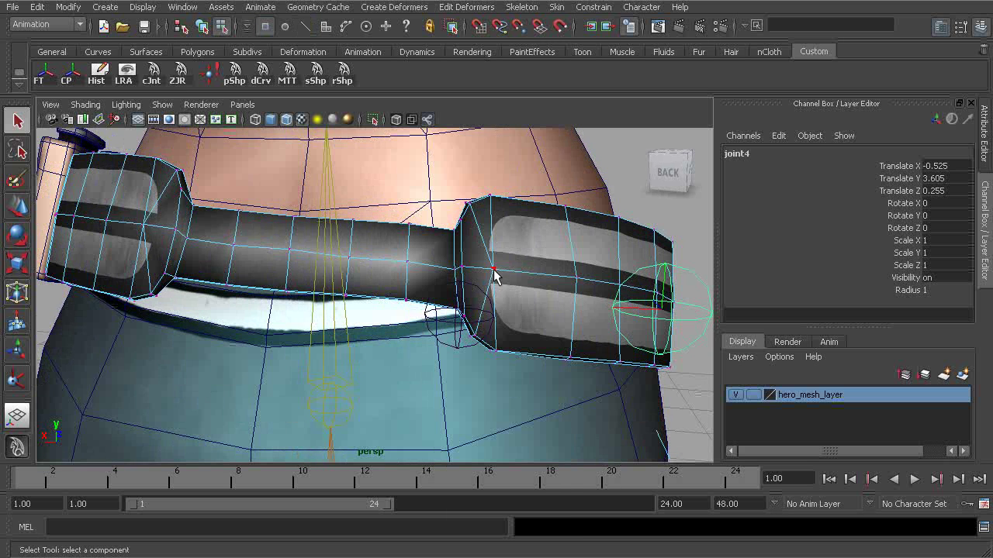
click(494, 270)
alt+drag(494, 277, 404, 285)
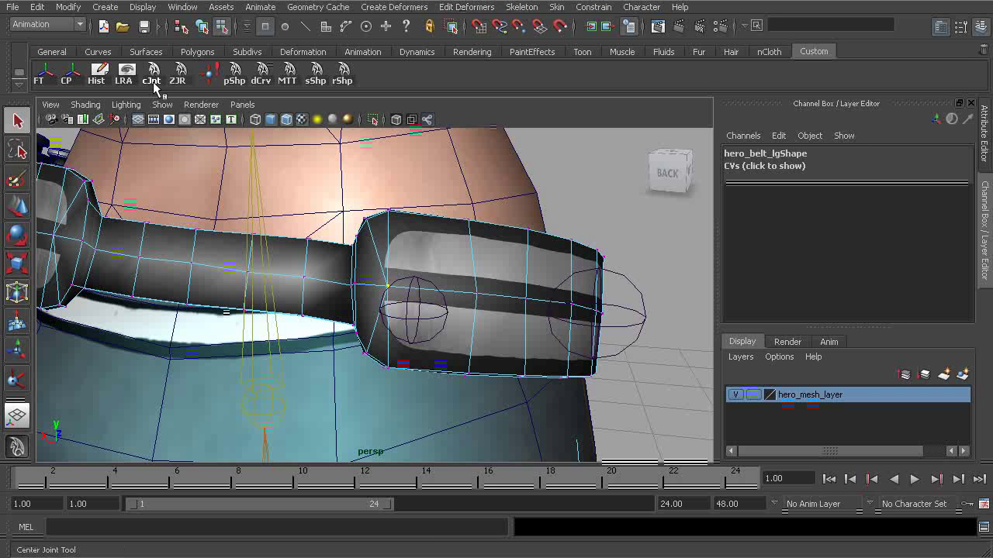
click(153, 75)
alt+drag(347, 297, 230, 272)
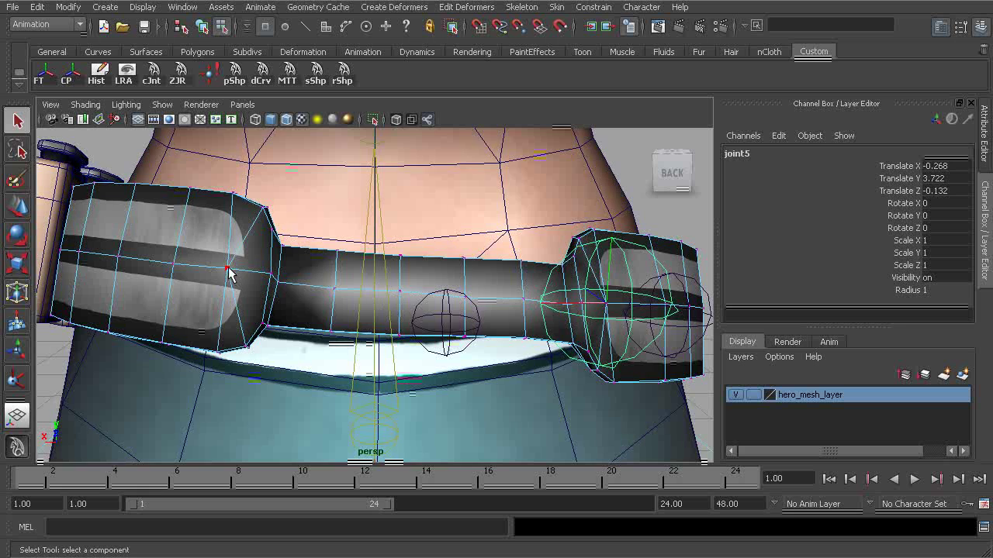
click(227, 268)
mouse_move(314, 299)
alt+mouse_down()
mouse_move(259, 282)
mouse_move(284, 261)
mouse_move(314, 306)
alt+mouse_up()
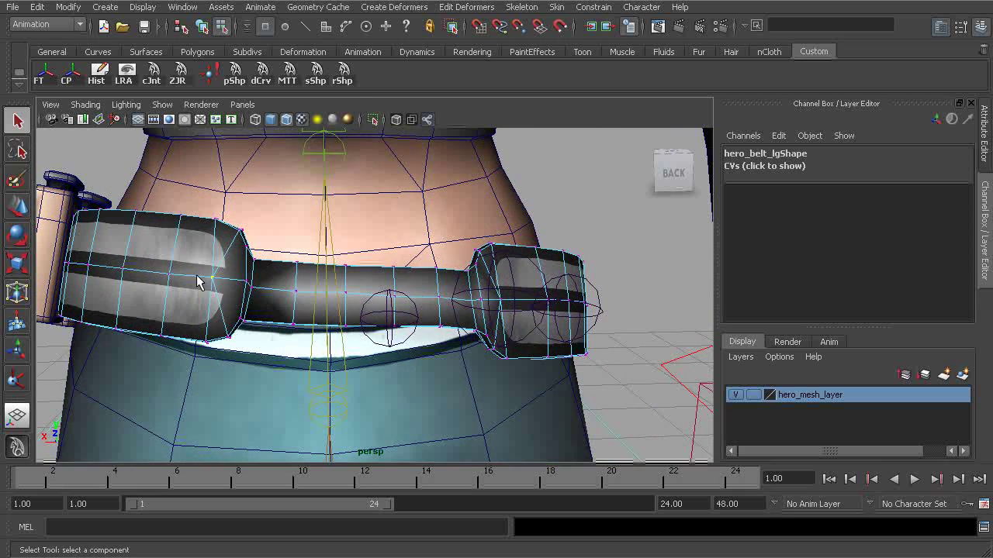
alt+drag(193, 299, 239, 309)
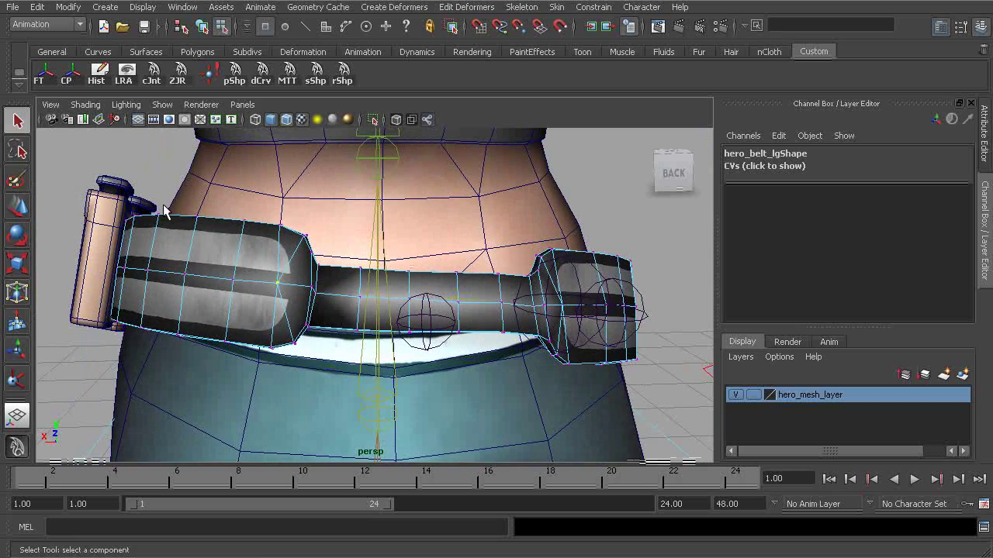
- Select joint6 and inspect it among the side pouches in wireframe, picking a point on the belt
click(163, 267)
alt+drag(128, 270, 459, 318)
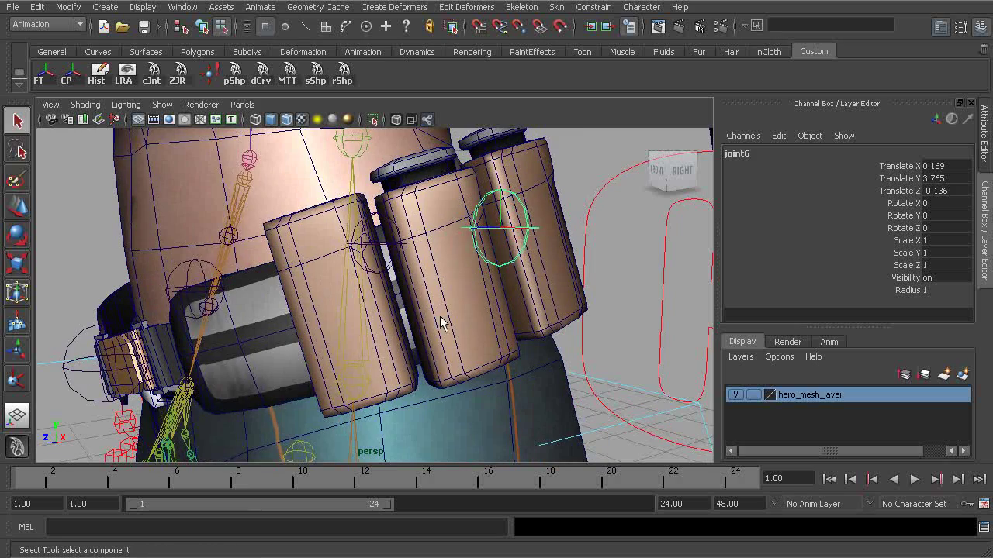
alt+drag(475, 283, 307, 328)
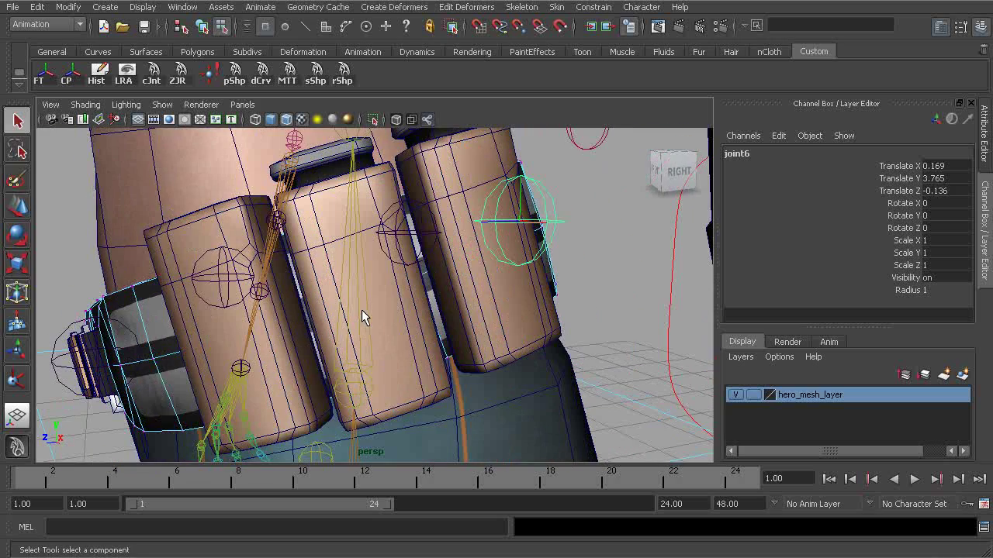
alt+drag(391, 304, 367, 300)
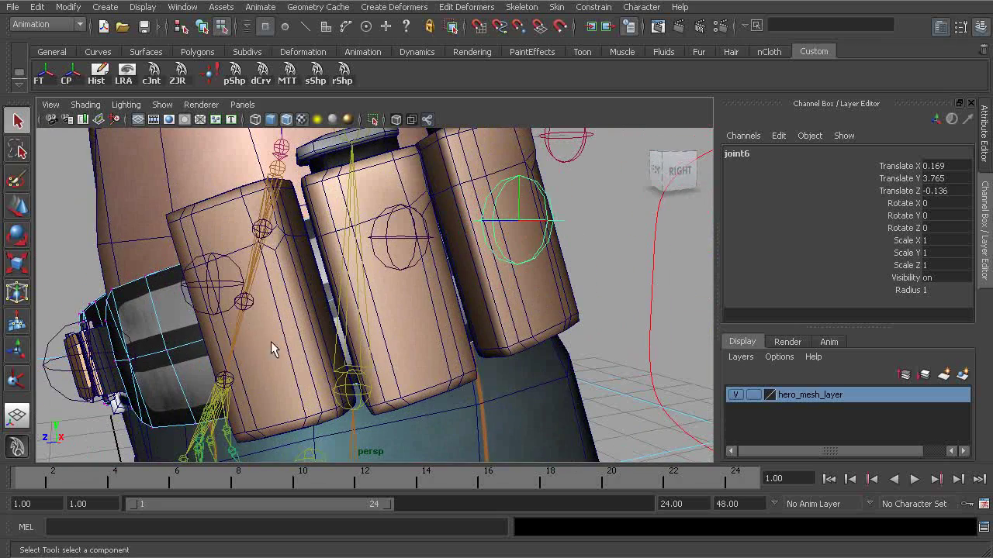
key(4)
alt+drag(341, 335, 417, 350)
right_drag(258, 302, 262, 273)
alt+drag(262, 273, 439, 329)
click(358, 289)
- Create a joint at the selected point among the side pouches
alt+middle_drag(439, 329, 392, 320)
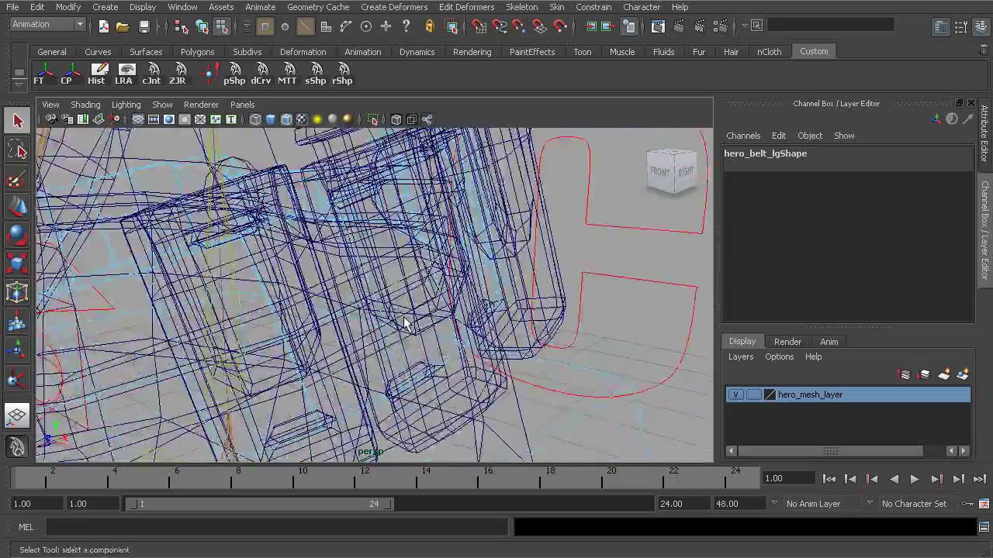
alt+drag(391, 321, 354, 337)
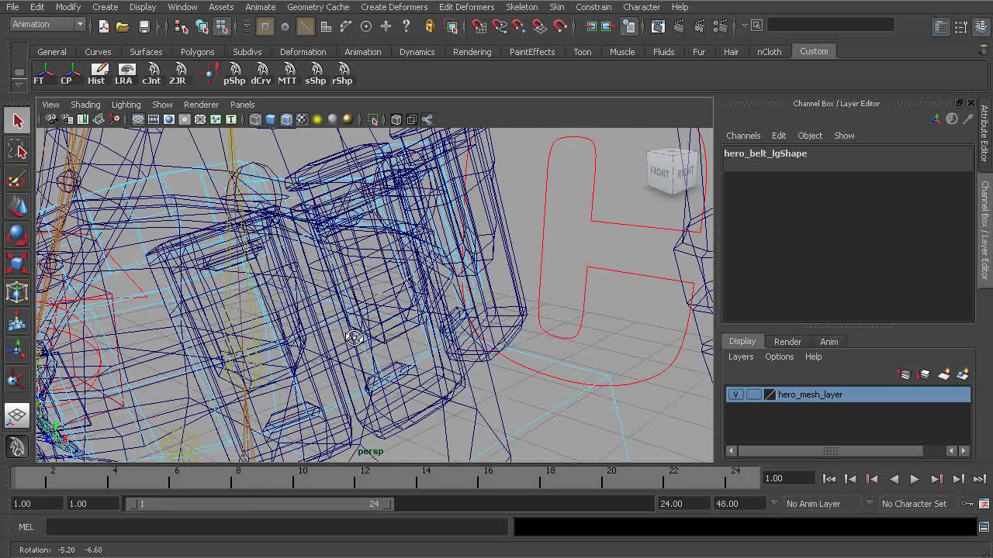
click(153, 78)
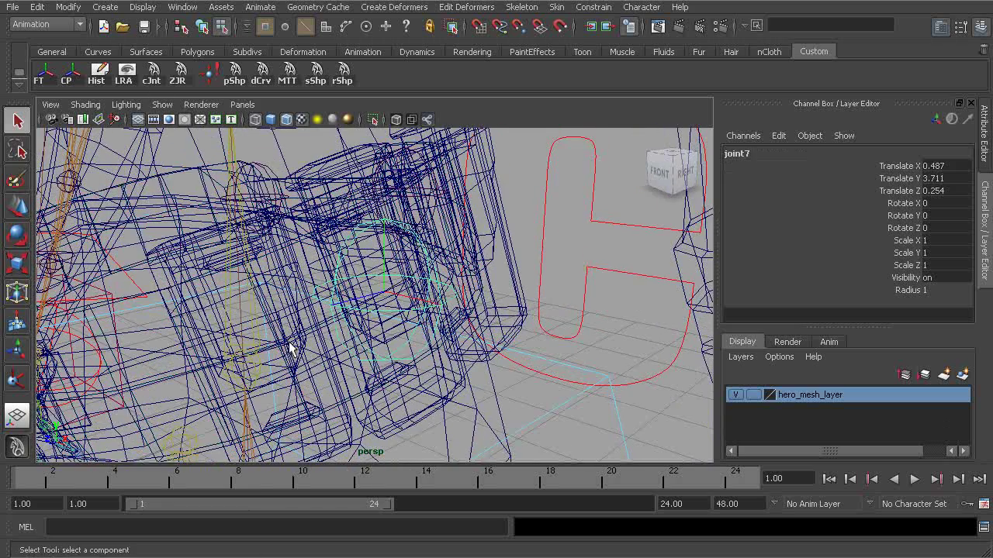
mouse_move(288, 344)
alt+mouse_down()
mouse_move(359, 328)
mouse_move(314, 322)
mouse_move(353, 329)
alt+mouse_up()
- Return to textured display and create joint8 beside the buckle at 0.244, 3.594, 0.512
key(6)
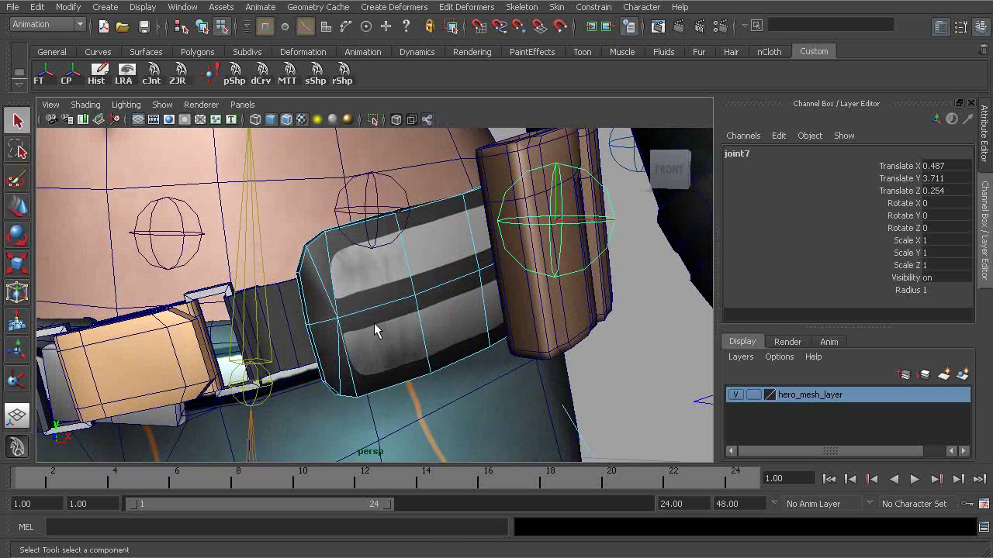
right_drag(374, 322, 341, 325)
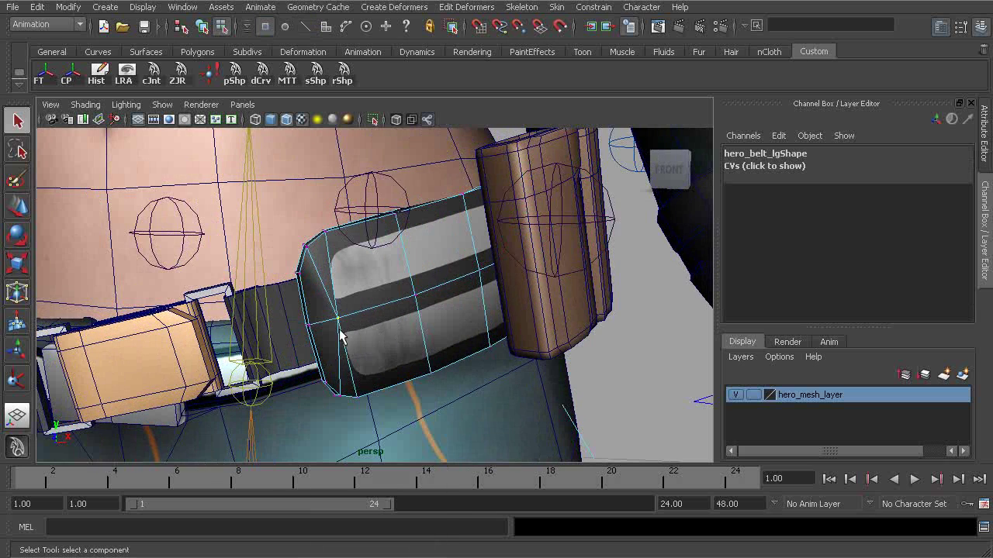
mouse_move(341, 329)
alt+mouse_down()
mouse_move(369, 335)
mouse_move(358, 321)
alt+mouse_up()
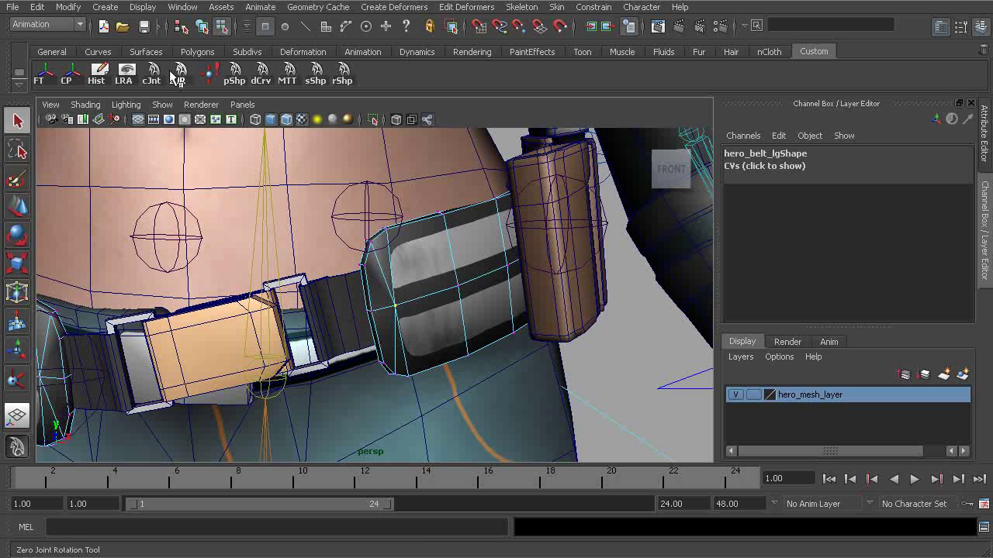
click(155, 73)
mouse_move(436, 335)
alt+mouse_down()
mouse_move(419, 326)
mouse_move(466, 330)
mouse_move(434, 333)
alt+mouse_up()
alt+drag(289, 303, 291, 356)
- In object mode, select joint3, joint8 and joint6 and toggle their local rotation axes on
click(249, 344)
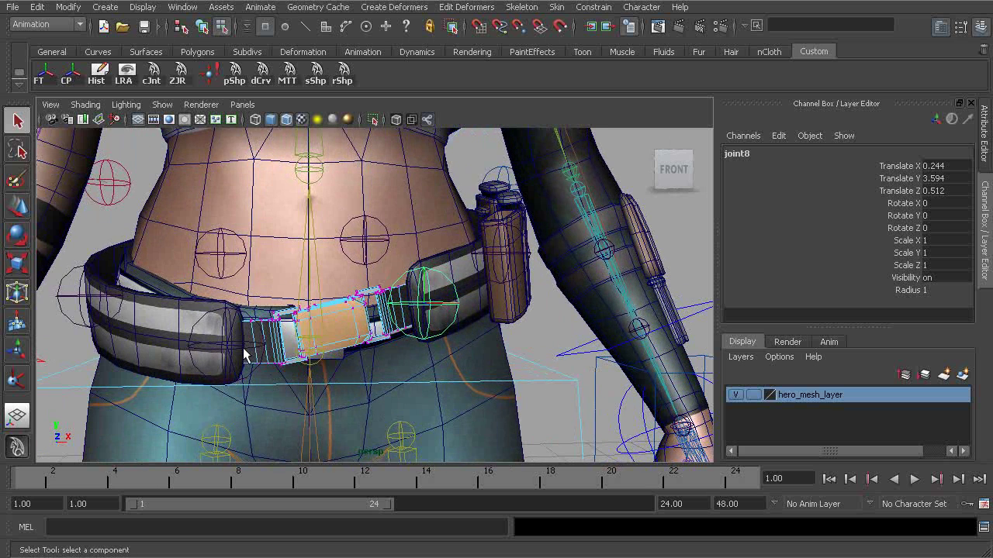
key(F8)
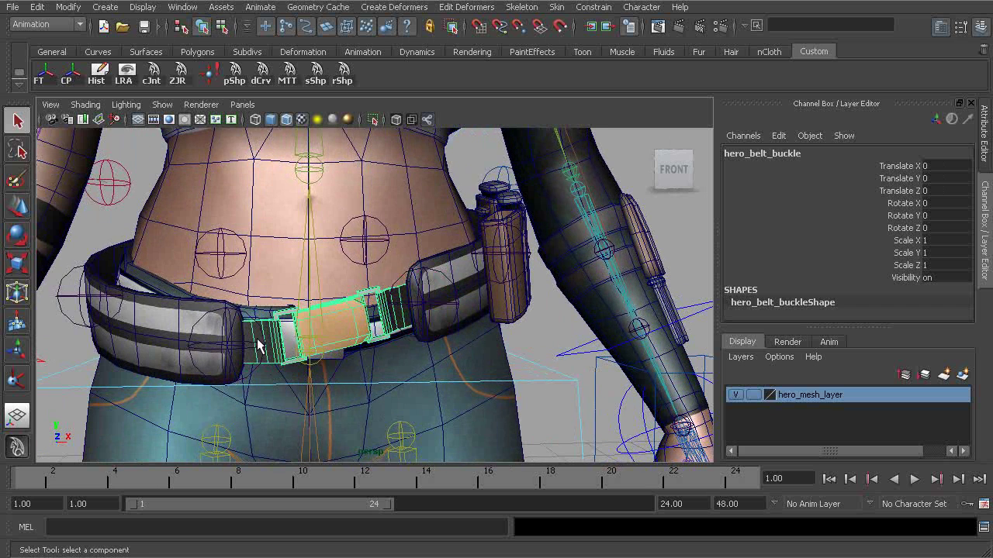
click(253, 352)
alt+drag(253, 352, 419, 302)
alt+drag(297, 302, 469, 288)
click(435, 271)
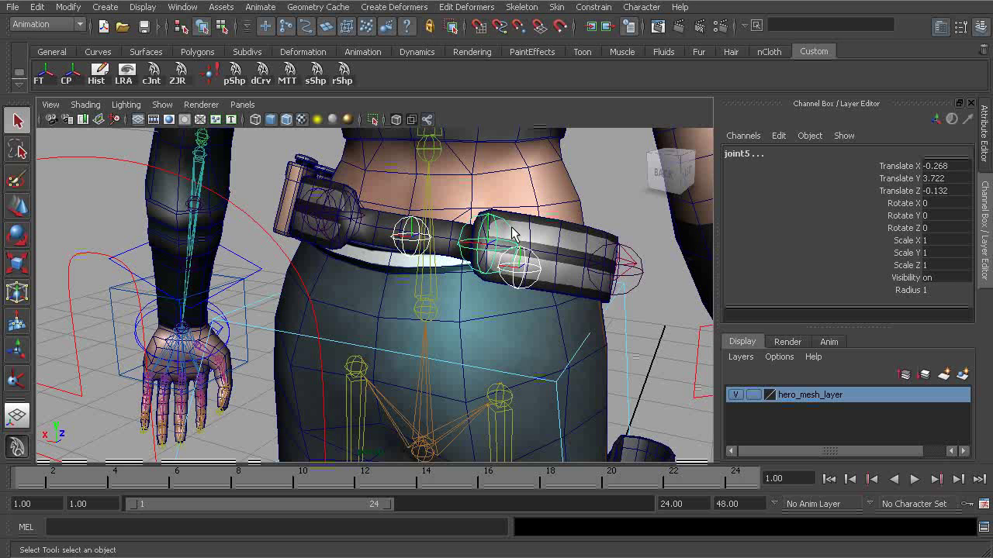
click(347, 224)
mouse_move(346, 224)
alt+mouse_down()
mouse_move(351, 246)
mouse_move(354, 228)
alt+mouse_up()
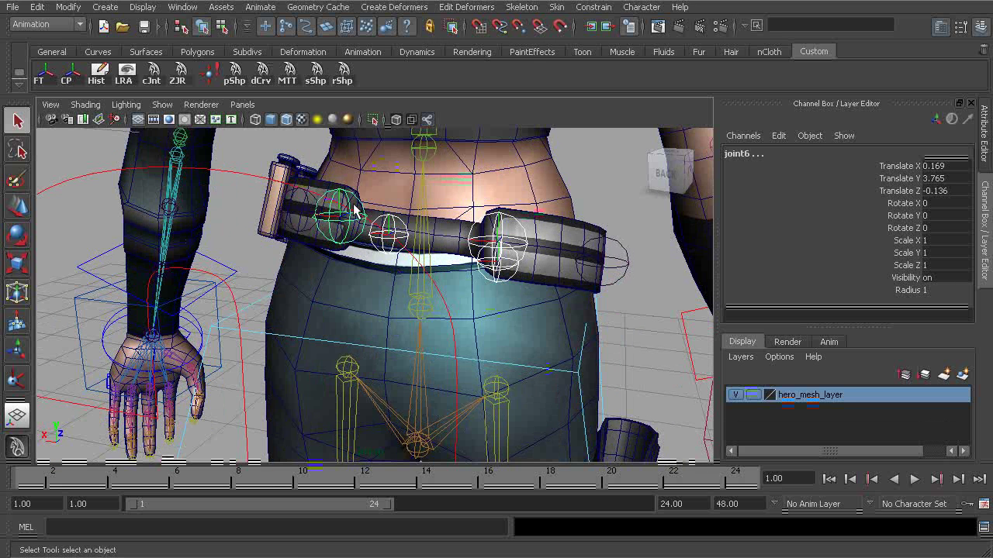
click(124, 78)
alt+drag(179, 233, 233, 256)
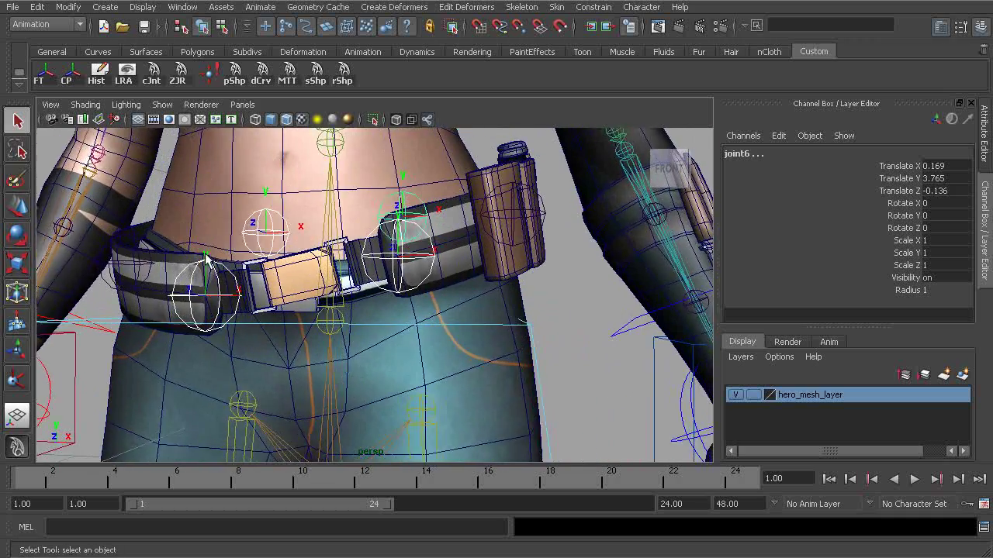
- Aim-constrain joint3 at joint8, then zero joint3's rotation with ZJR
scroll(269, 281, up, 3)
alt+drag(252, 289, 363, 308)
click(217, 306)
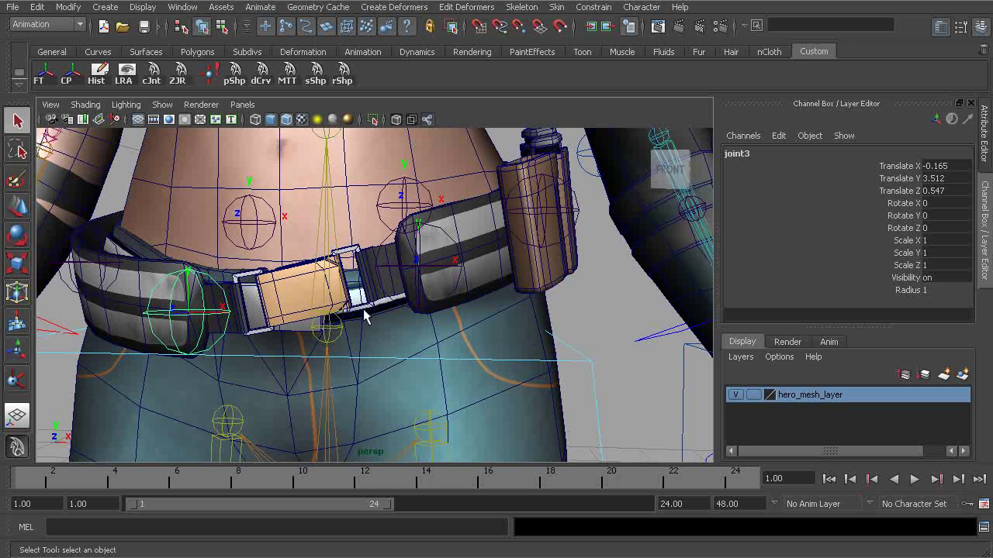
click(423, 272)
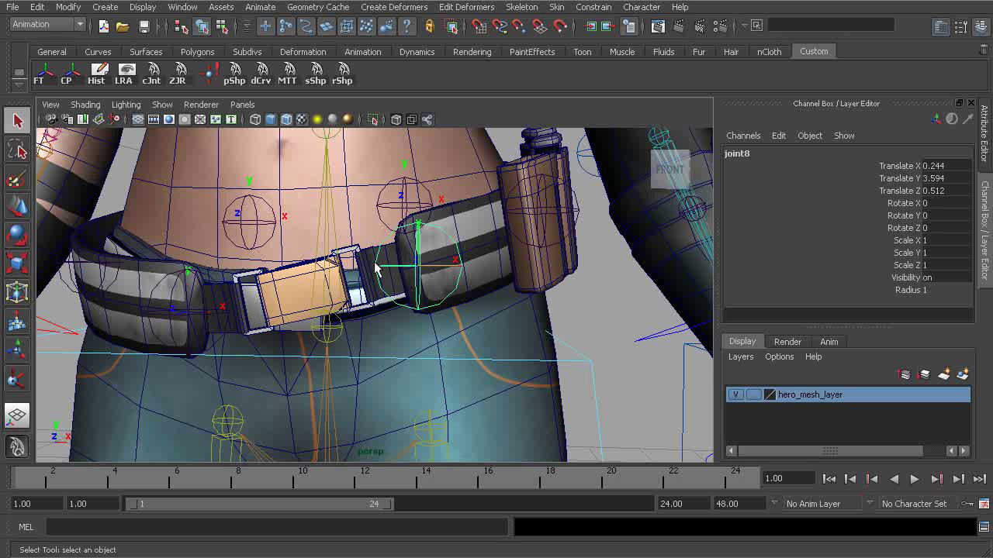
alt+drag(375, 268, 399, 269)
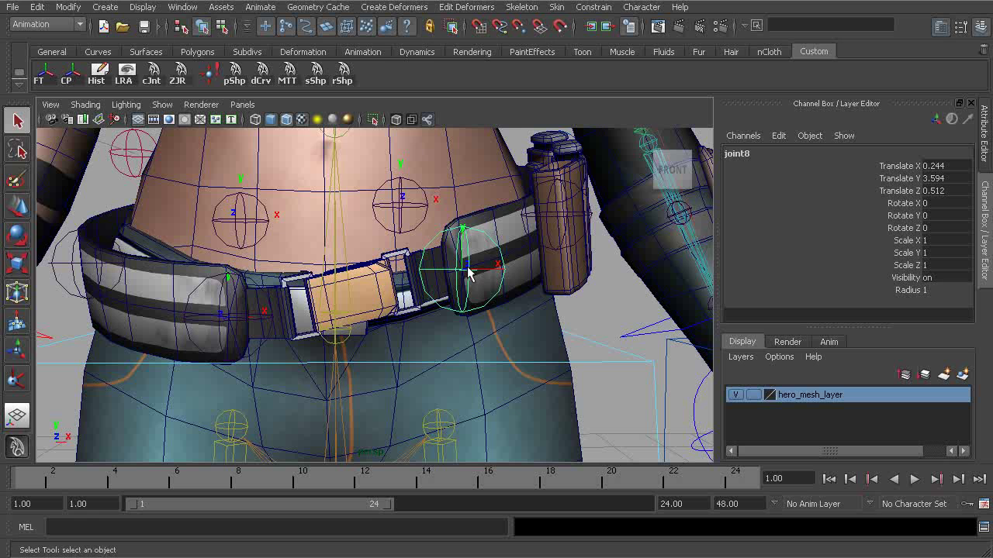
shift+click(224, 322)
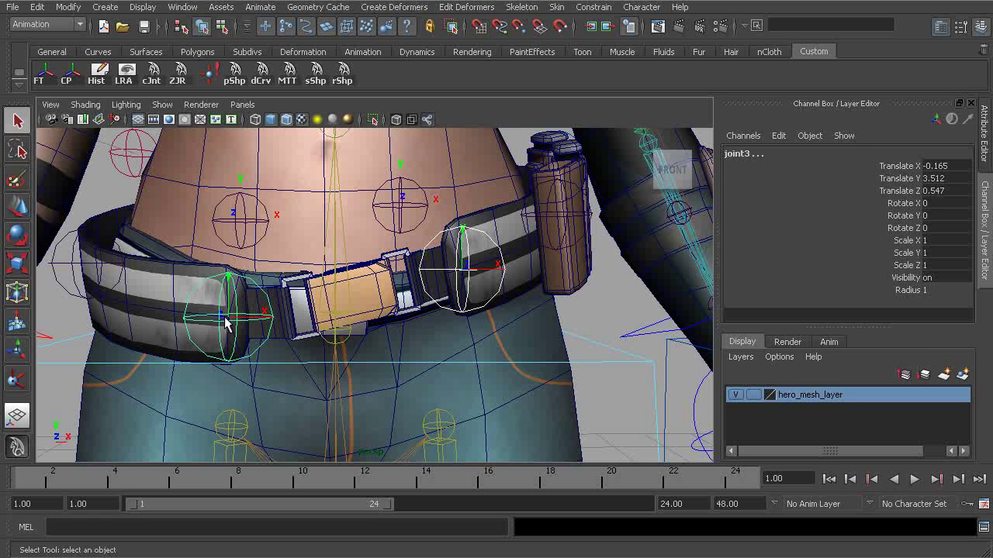
click(212, 75)
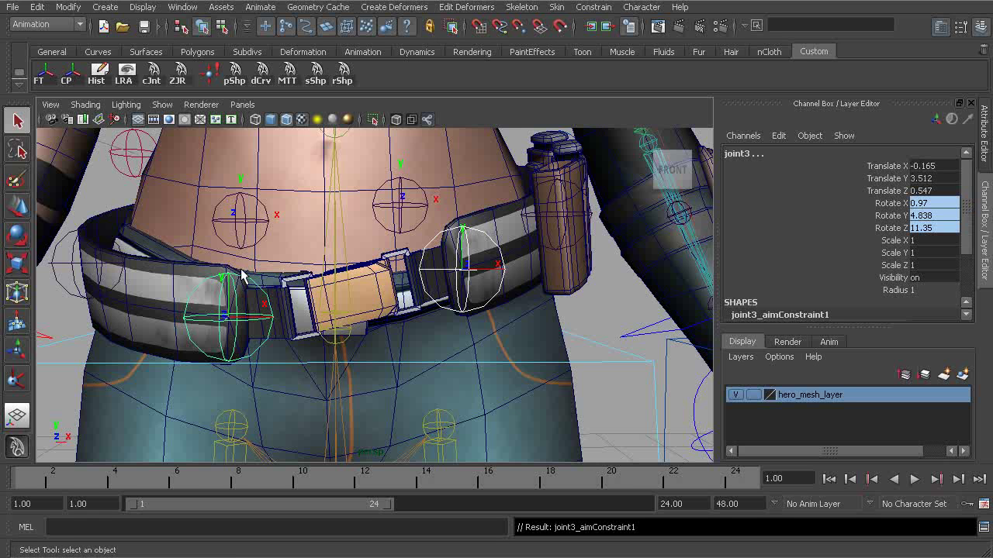
click(256, 288)
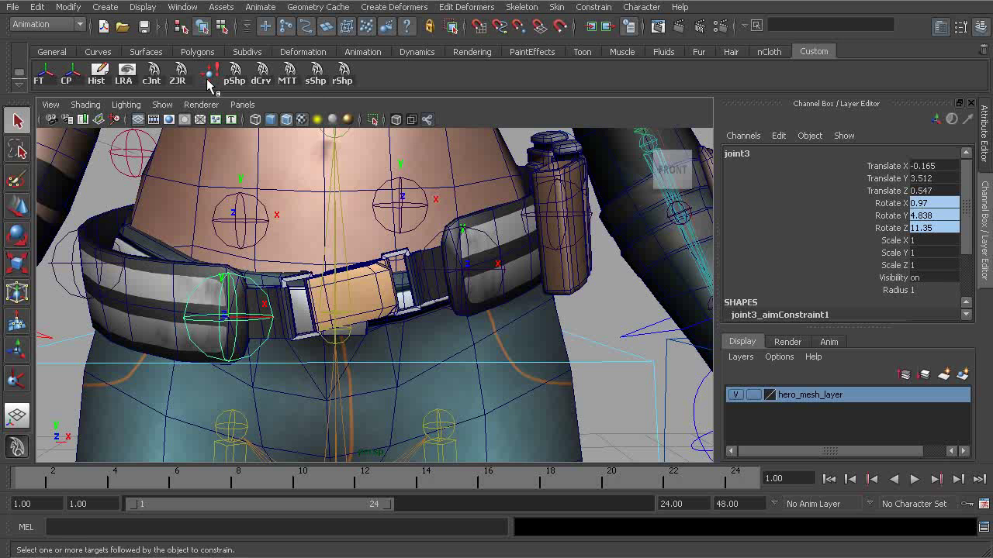
click(179, 75)
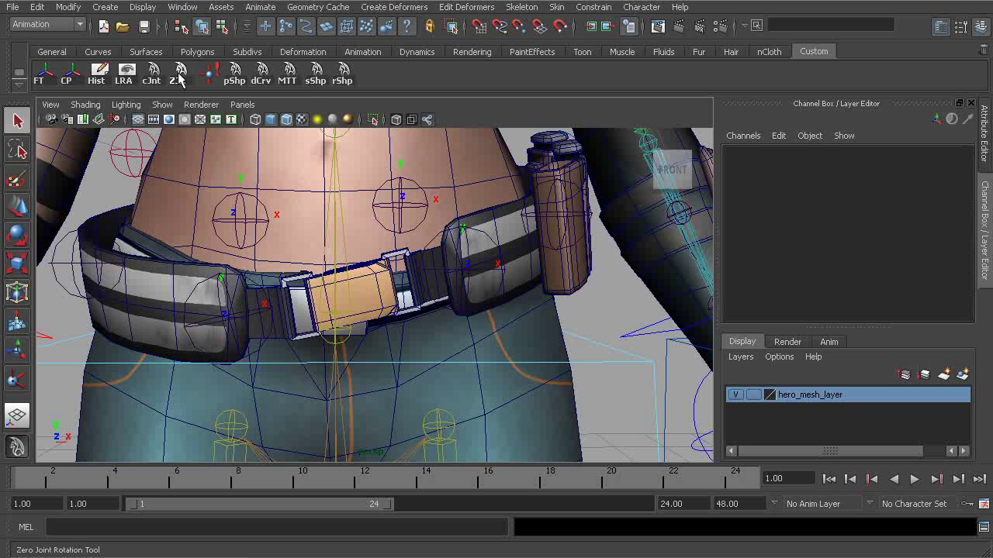
- Parent joint8 under joint3 and bring up joint8's attributes in the Attribute Editor
click(262, 294)
alt+drag(262, 294, 372, 321)
click(418, 277)
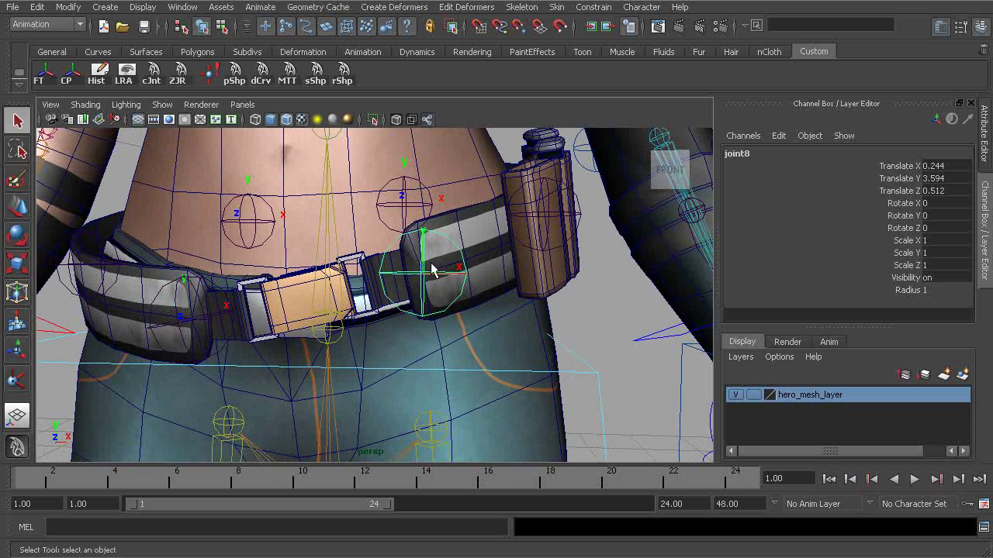
shift+click(197, 314)
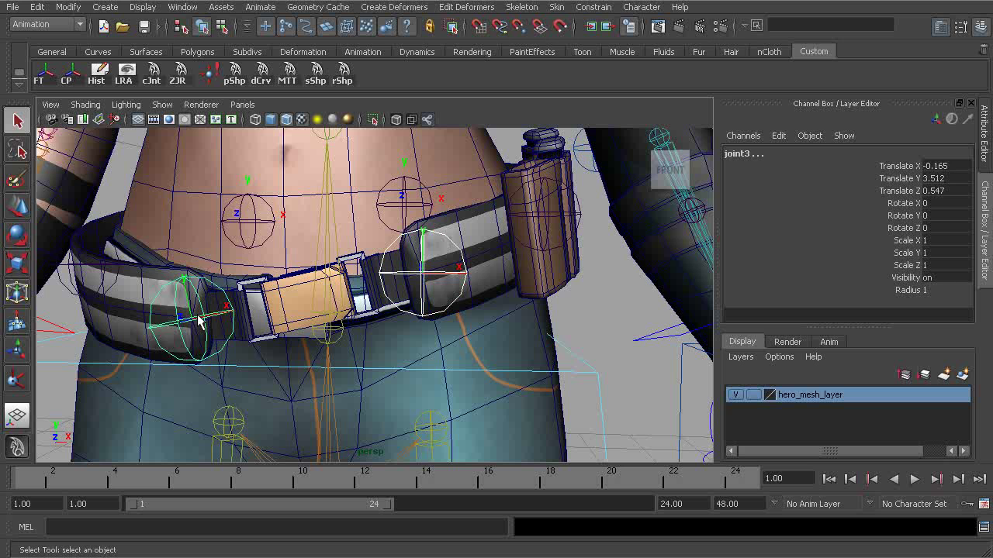
shift+click(197, 314)
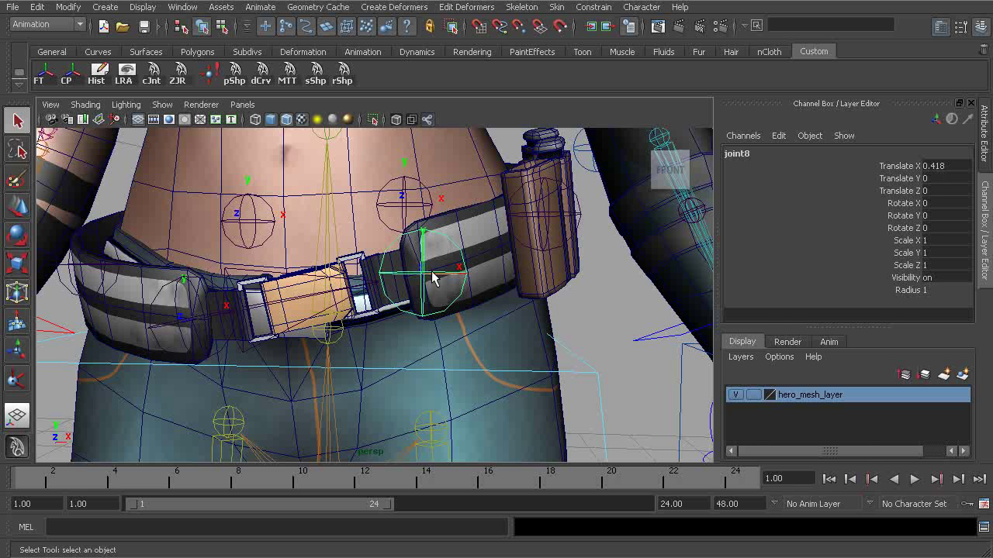
key(ctrl+a)
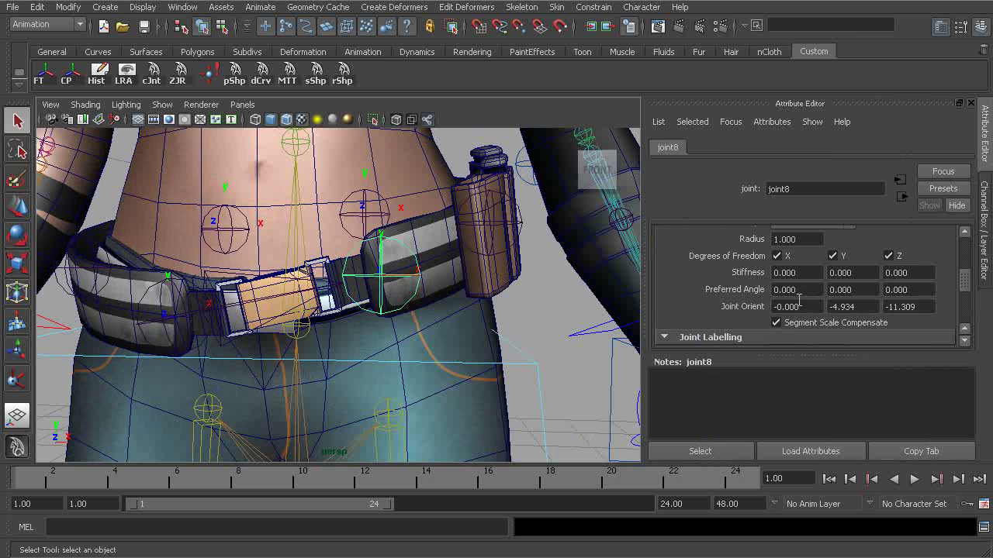
- Set joint8's Joint Orient Y and Z to 0 so all orient values read zero
drag(828, 307, 920, 307)
text(0.0000.000)
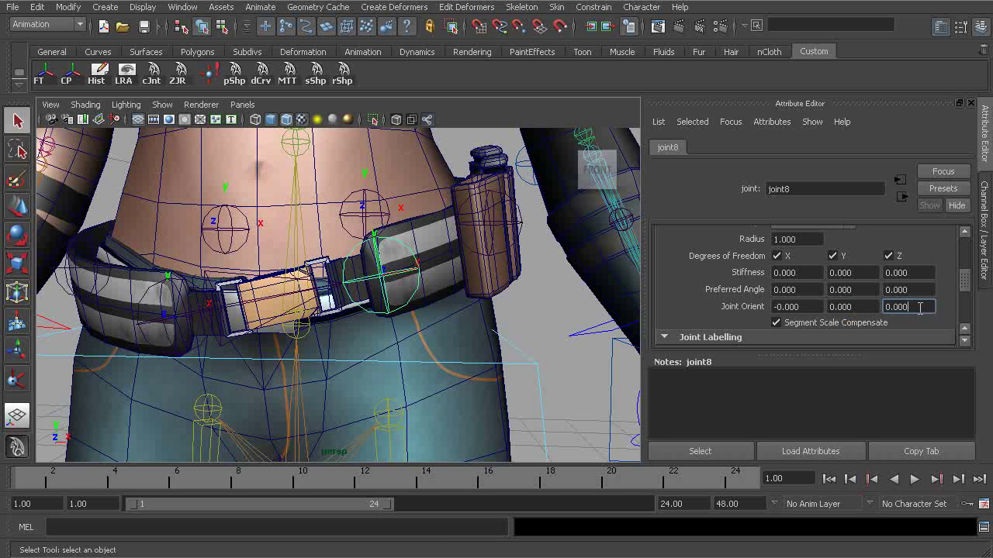
alt+drag(360, 312, 440, 307)
alt+right_drag(440, 306, 500, 344)
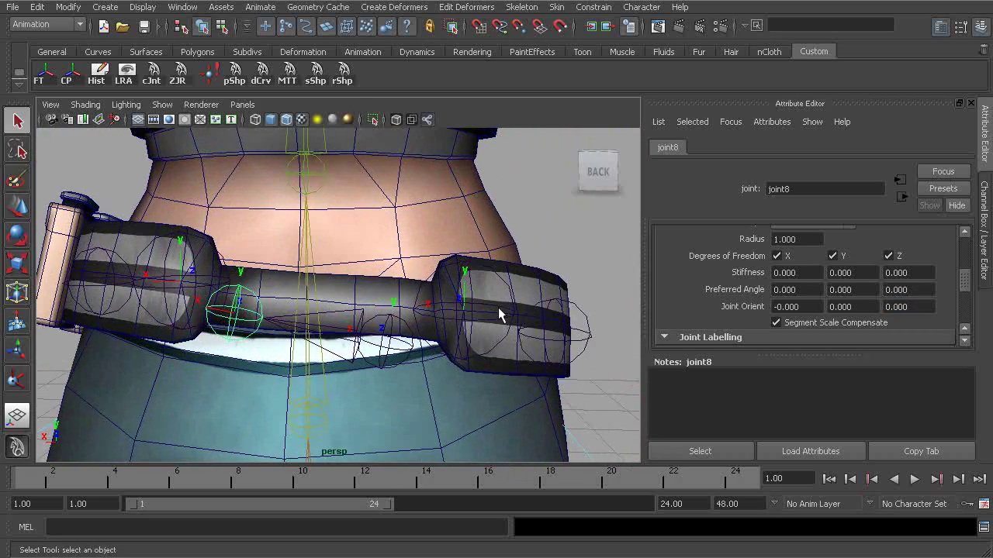
- Aim-constrain back joint5 at joint6, then zero joint5's rotation with ZJR
click(498, 314)
alt+drag(500, 313, 475, 307)
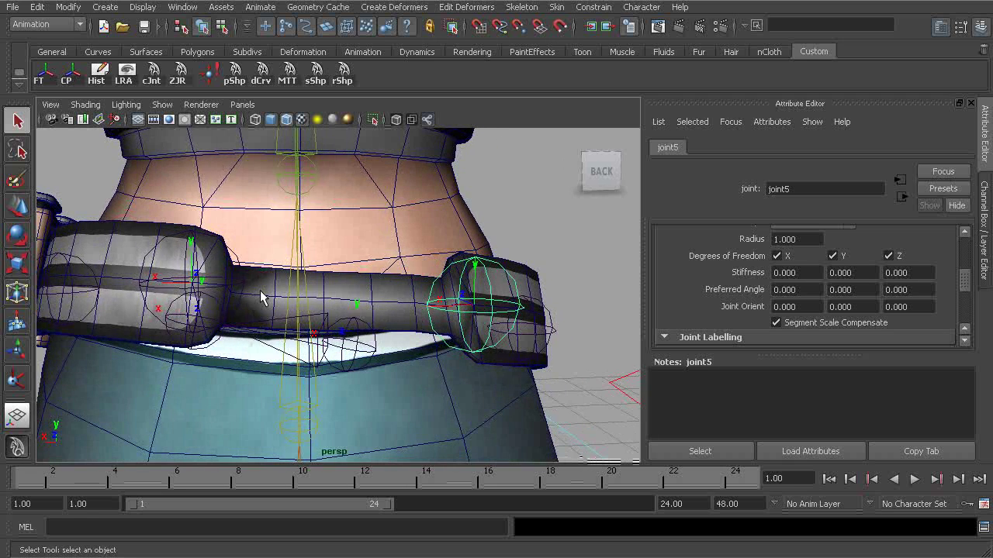
click(188, 289)
alt+drag(190, 289, 257, 301)
click(497, 313)
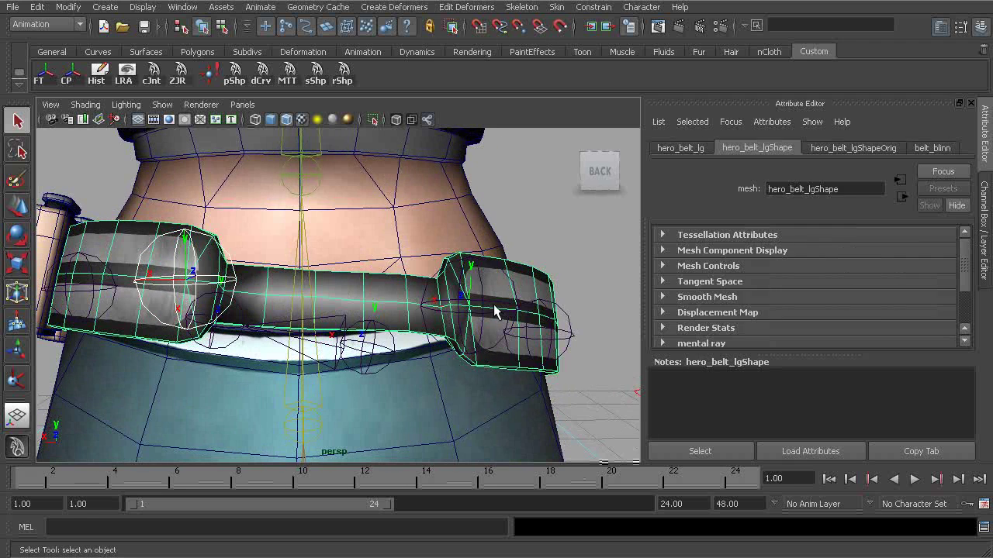
key(ctrl+z)
click(481, 290)
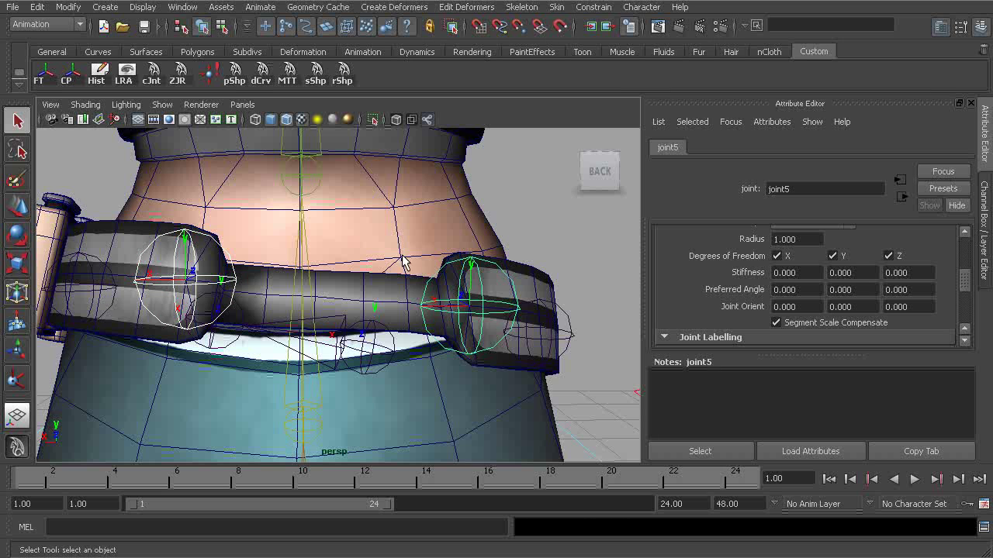
click(211, 73)
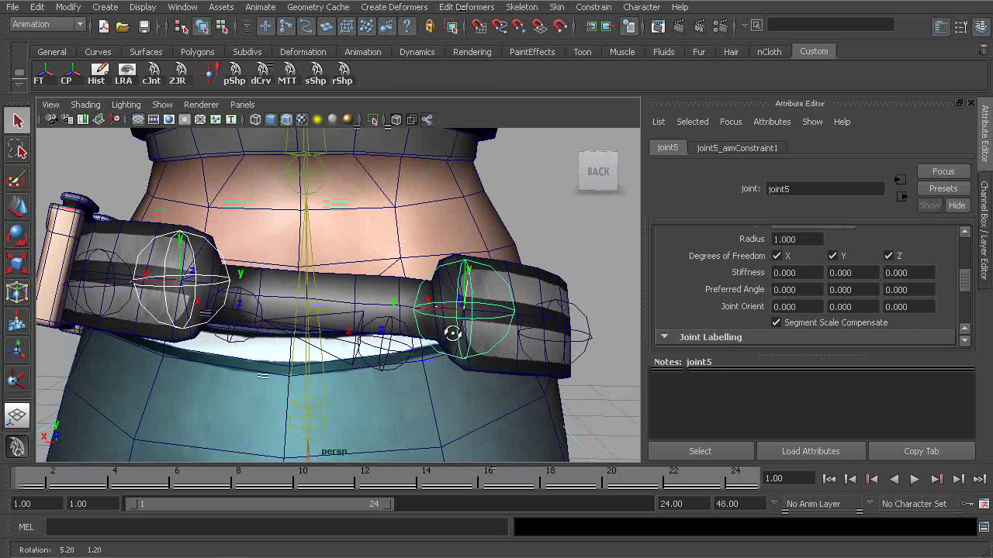
click(470, 320)
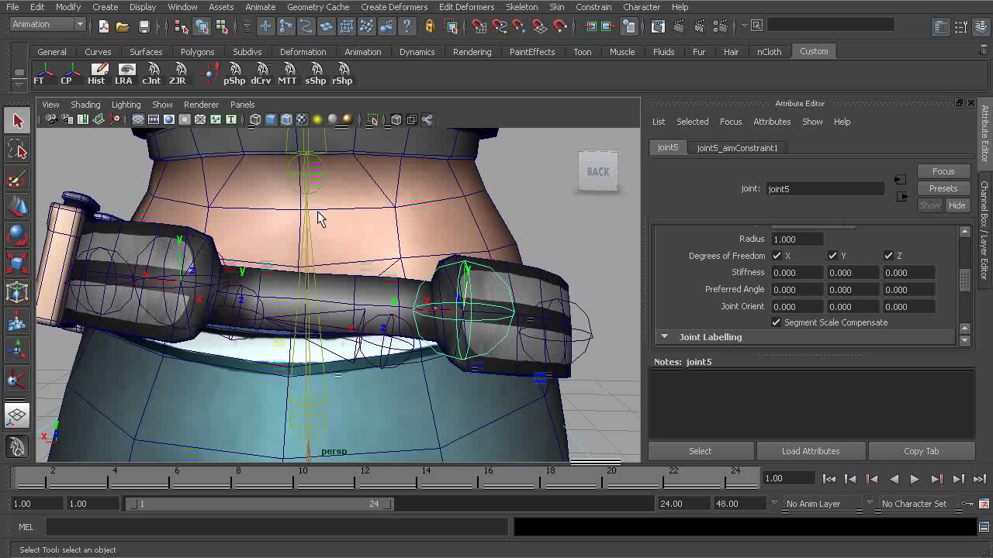
click(178, 76)
- Parent joint6 under joint5
click(457, 321)
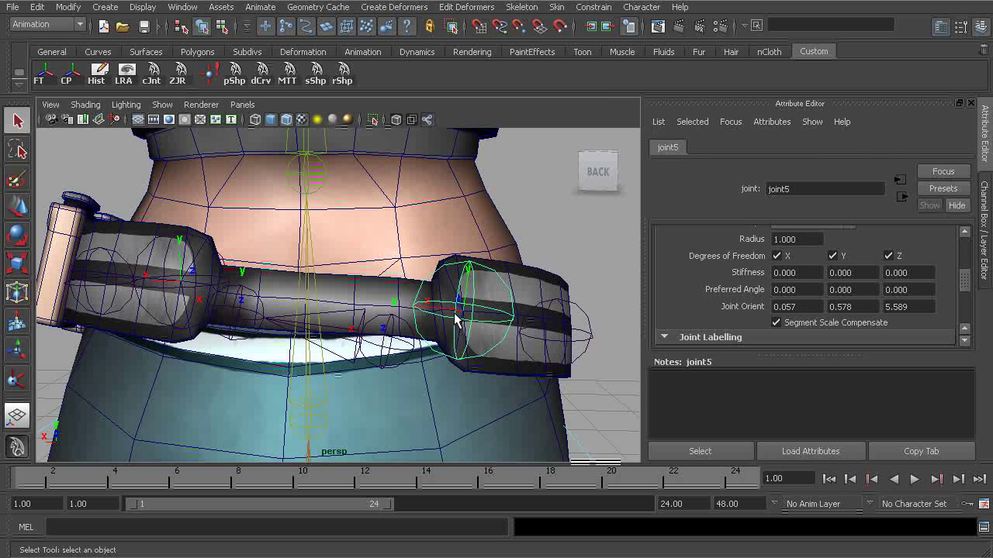
click(177, 287)
click(172, 287)
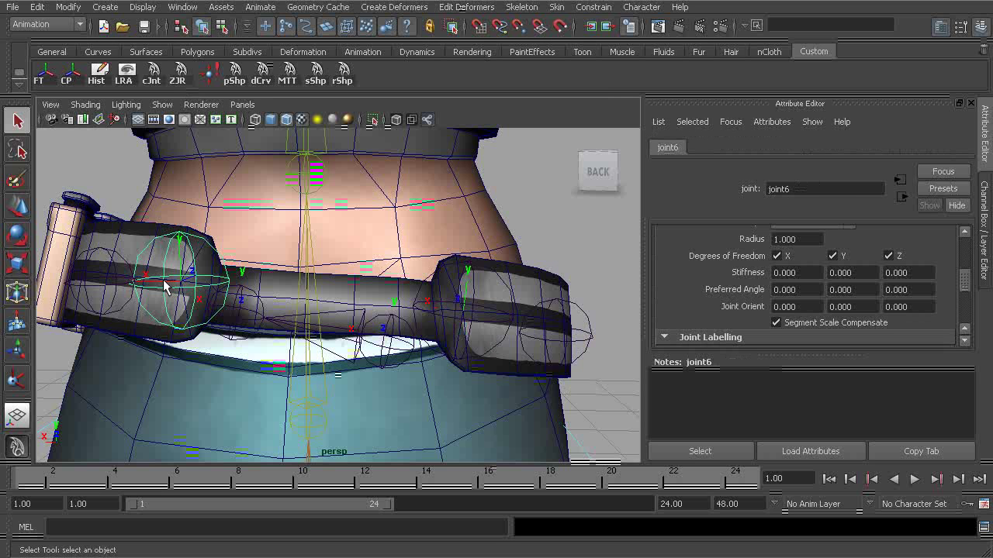
click(463, 318)
key(ctrl+z)
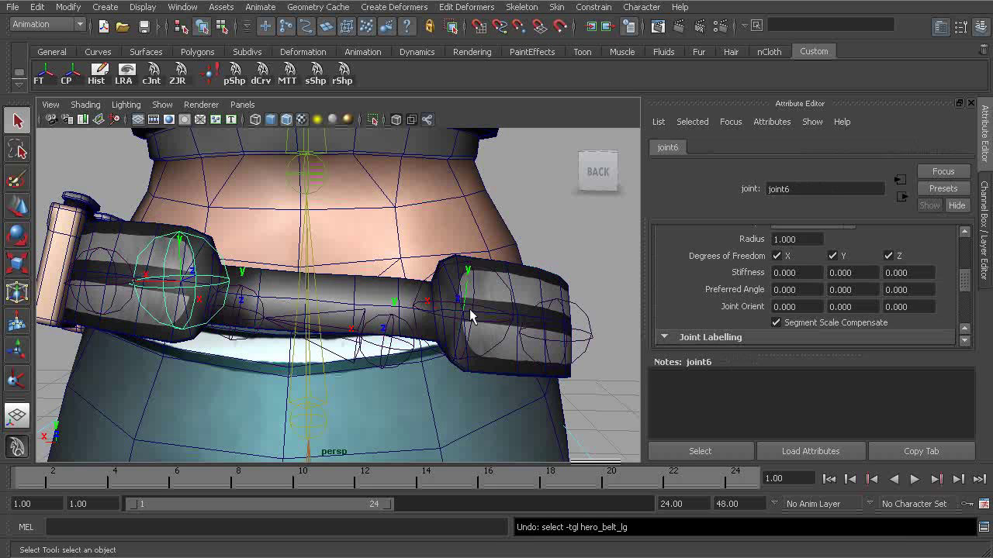
shift+click(511, 297)
key(p)
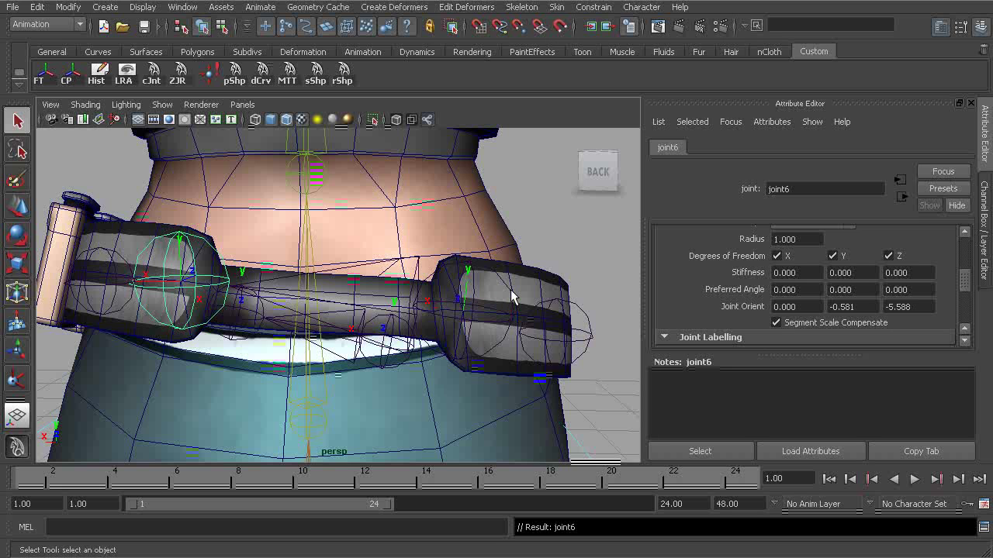
- Change joint6's Joint Orient Y and Z from -0.581 and -5.588 to 0
click(859, 305)
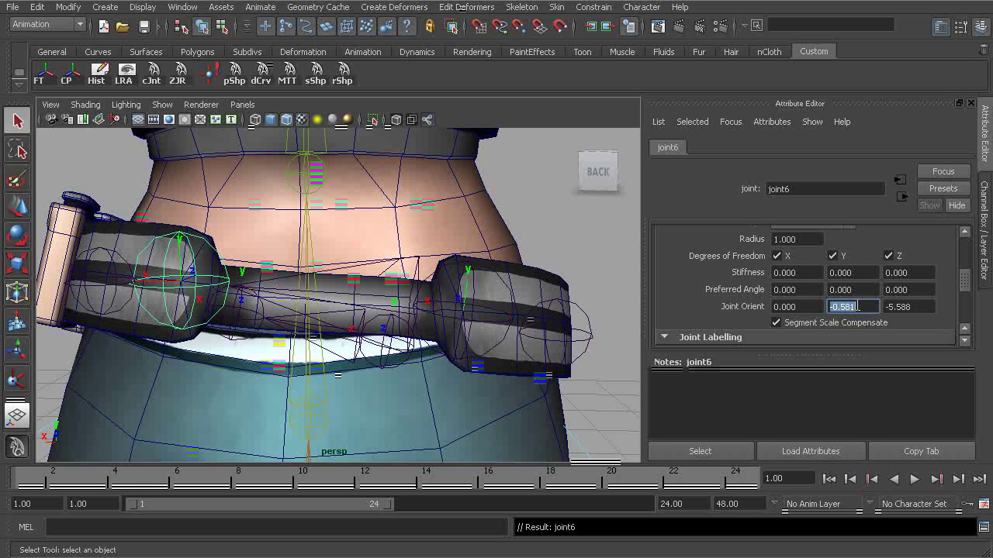
text(0)
click(900, 309)
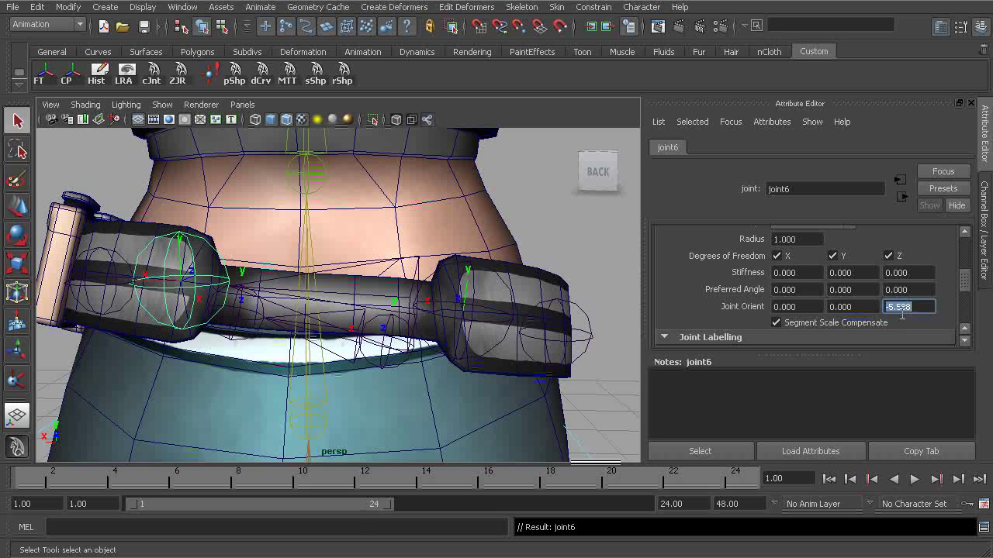
text(0)
key(Return)
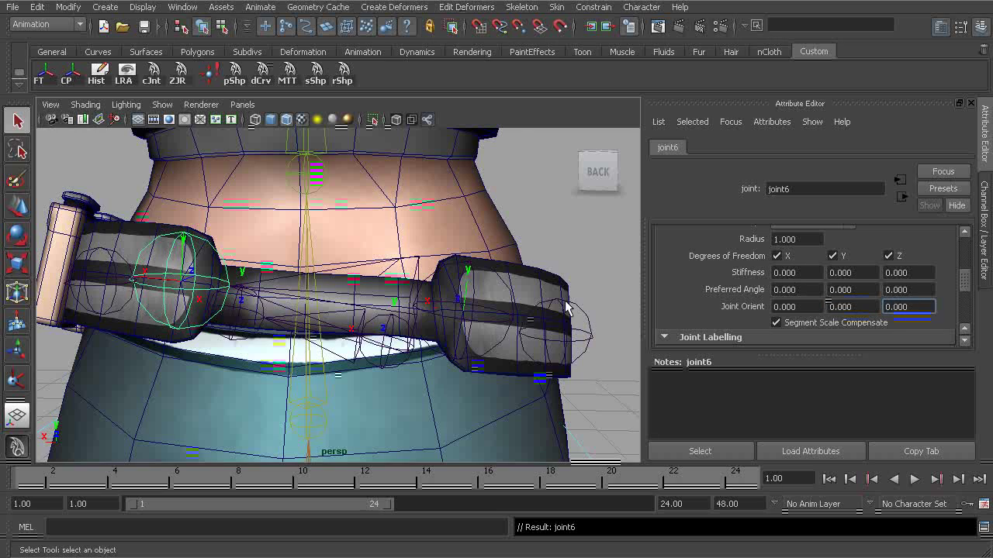
alt+drag(566, 309, 443, 344)
alt+right_drag(443, 343, 429, 279)
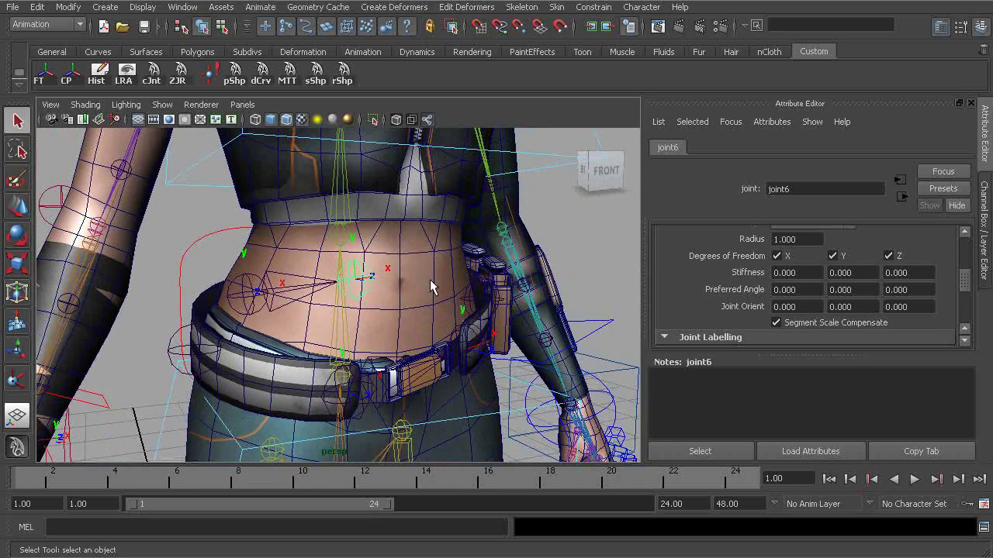